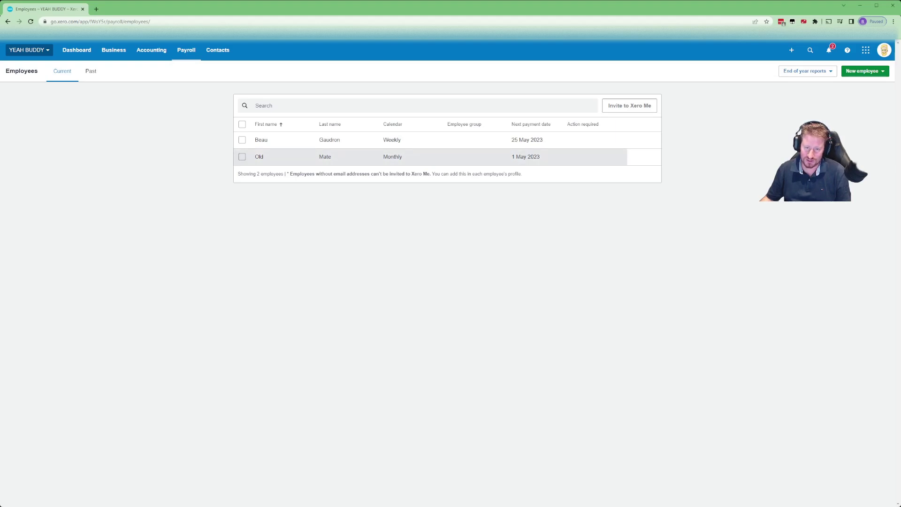
- Open Old Mate's employment details: full-time, salary and wages, started 1 Mar 2021
{"action": "left_click", "coordinate": [360, 163]}
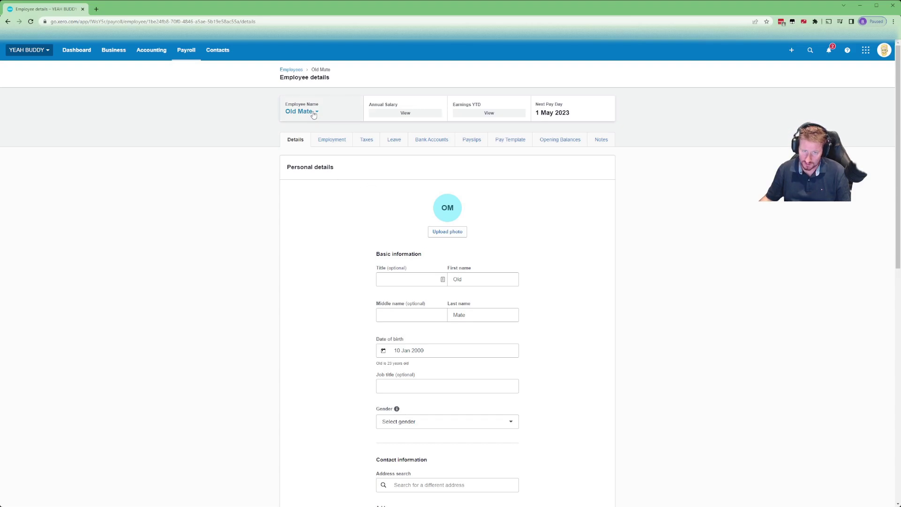
{"action": "left_click", "coordinate": [334, 148]}
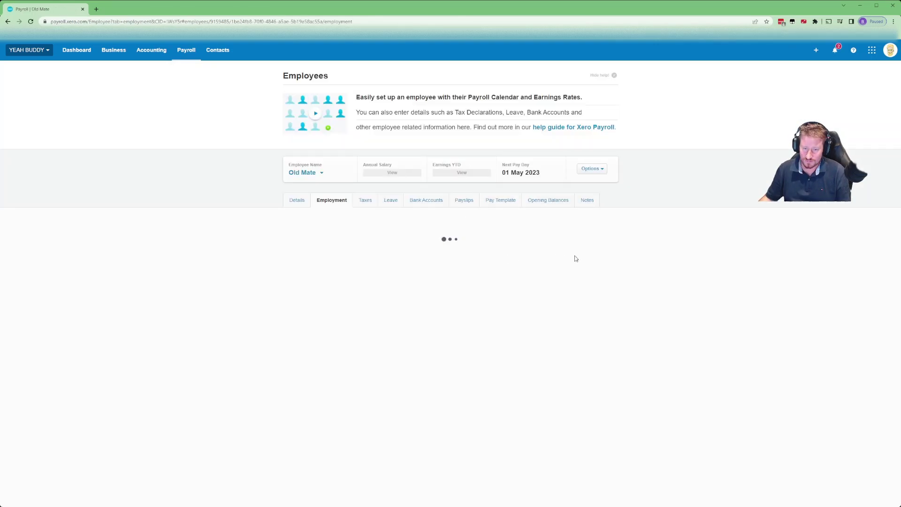
{"action": "scroll", "coordinate": [586, 273], "scroll_direction": "down", "scroll_amount": 3}
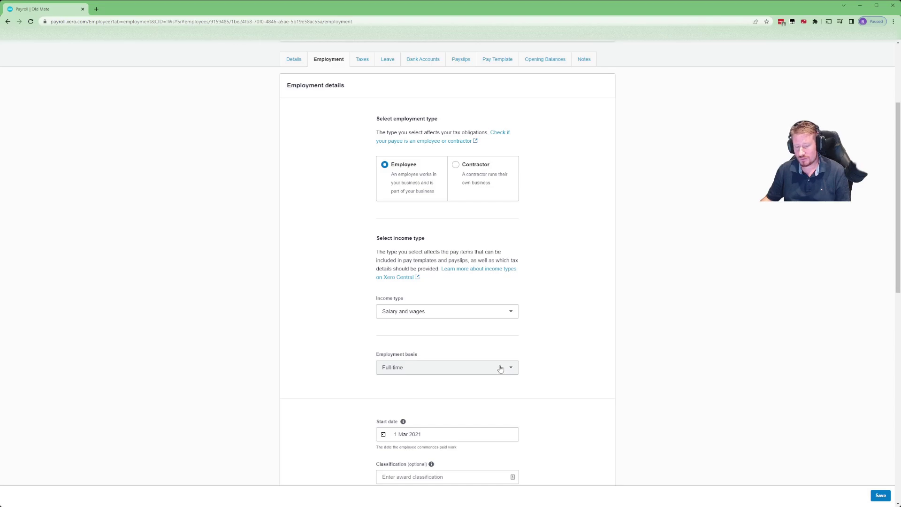
{"action": "scroll", "coordinate": [537, 342], "scroll_direction": "up", "scroll_amount": 2}
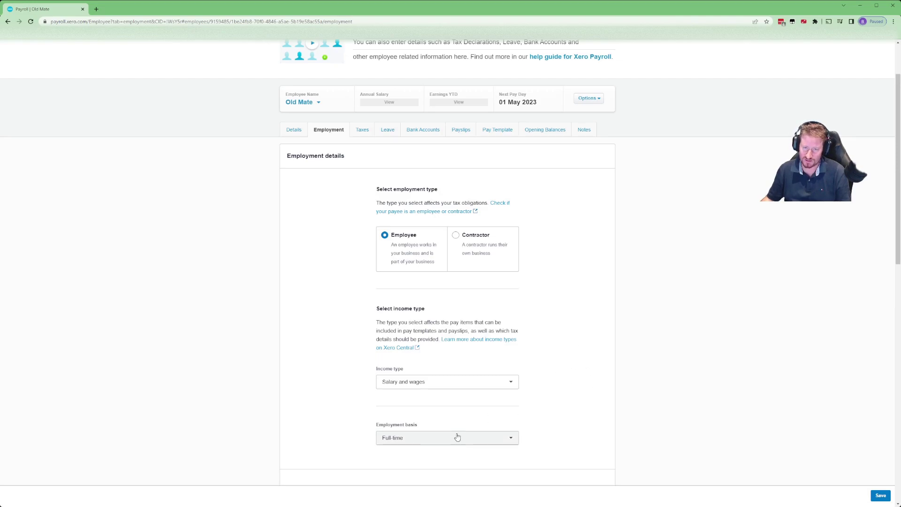
{"action": "scroll", "coordinate": [616, 224], "scroll_direction": "up", "scroll_amount": 3}
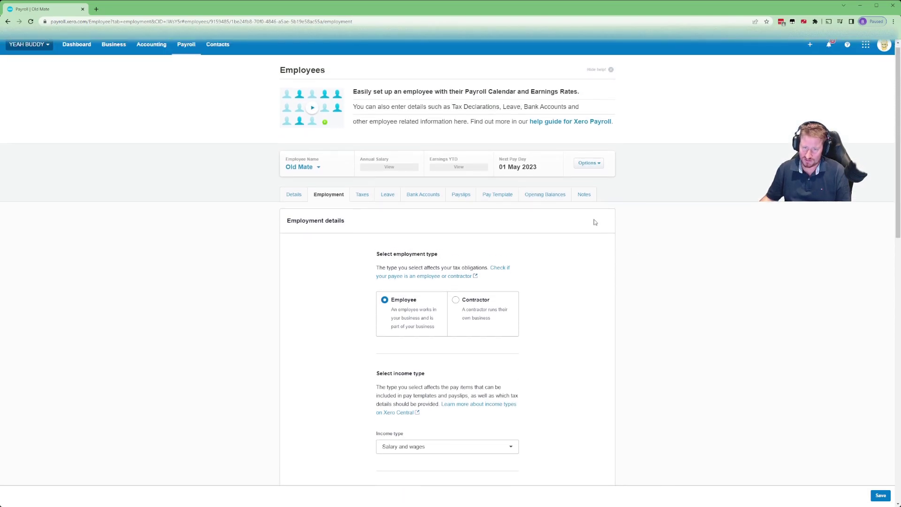
- Assign Old Mate the default Annual Leave and Personal/Carer's Leave types, both at 0 hours
{"action": "left_click", "coordinate": [387, 205]}
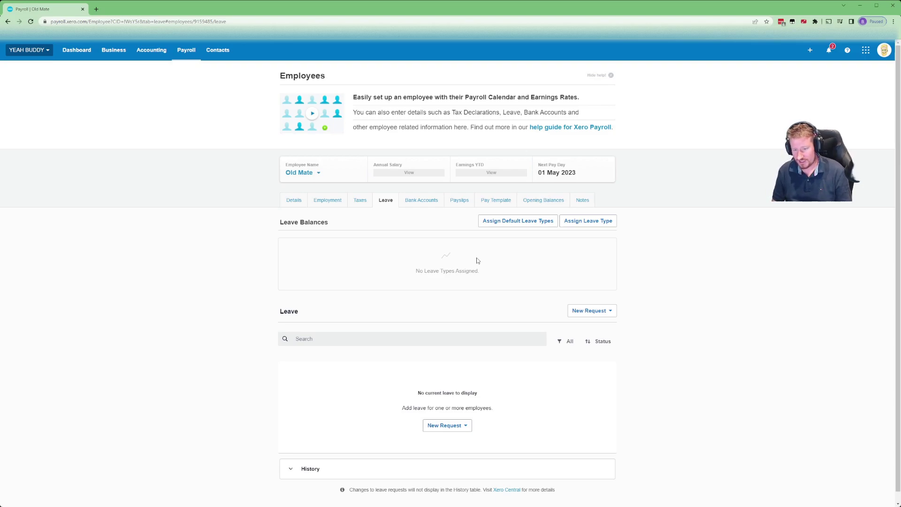
{"action": "left_click", "coordinate": [499, 226]}
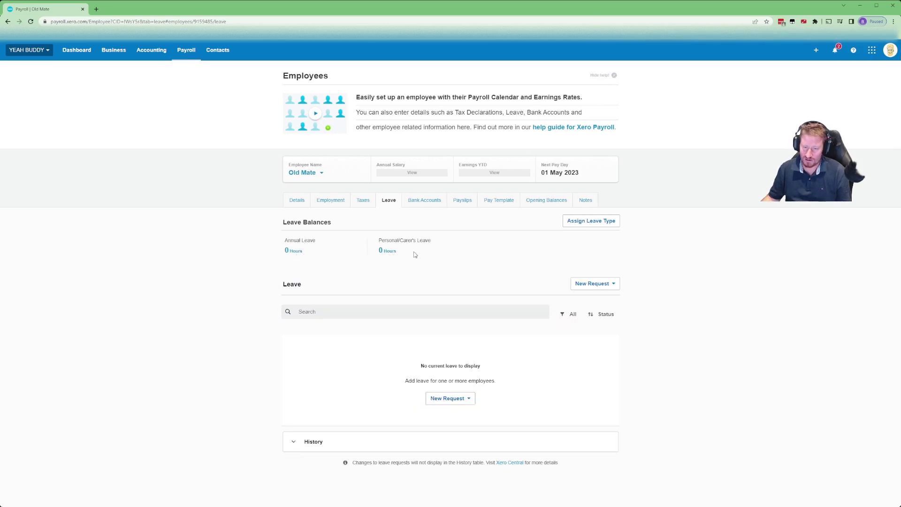
{"action": "left_click", "coordinate": [295, 252]}
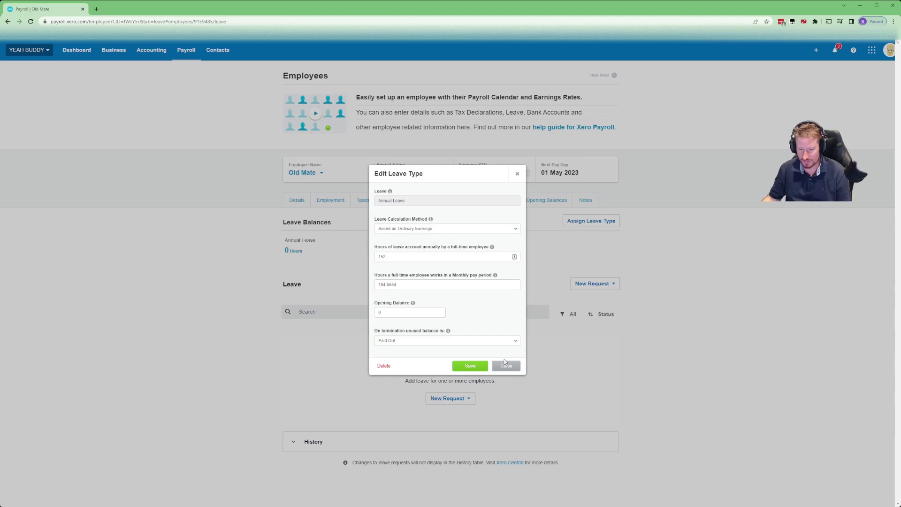
{"action": "left_click", "coordinate": [506, 365]}
{"action": "left_click", "coordinate": [384, 252]}
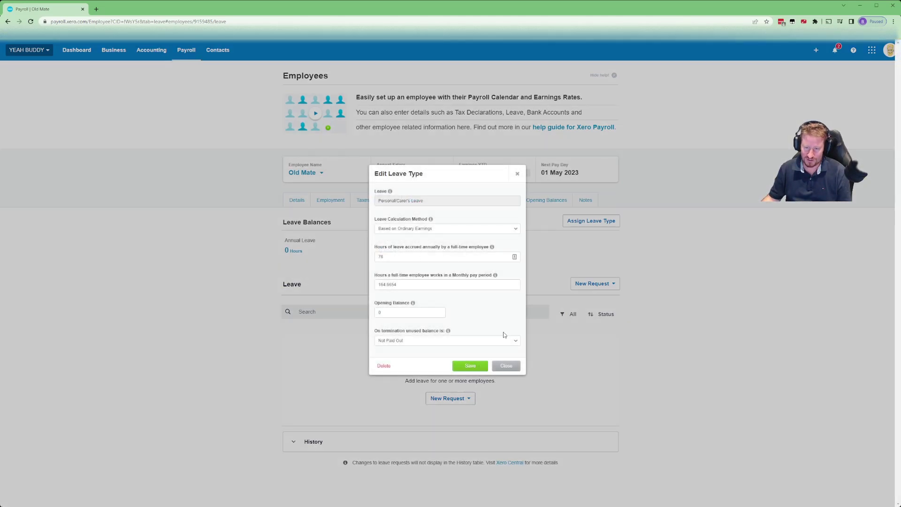
{"action": "left_click", "coordinate": [484, 229]}
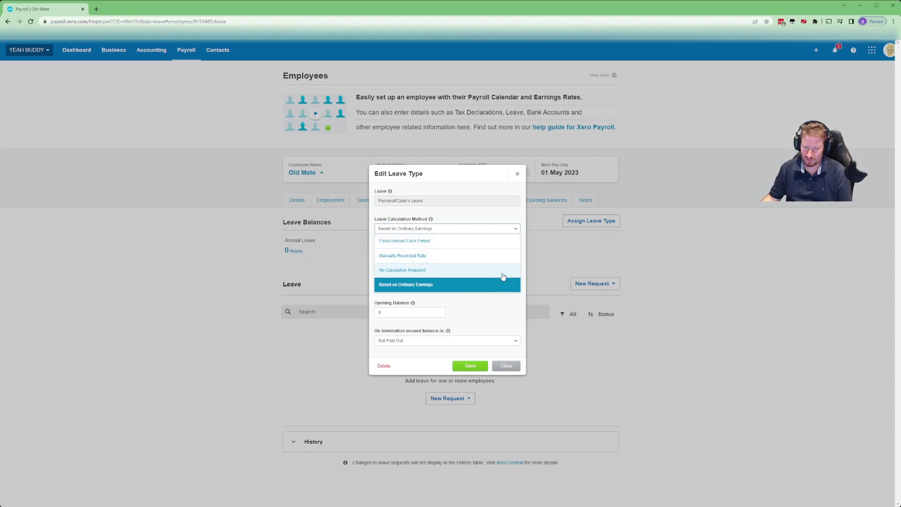
{"action": "left_click", "coordinate": [517, 176]}
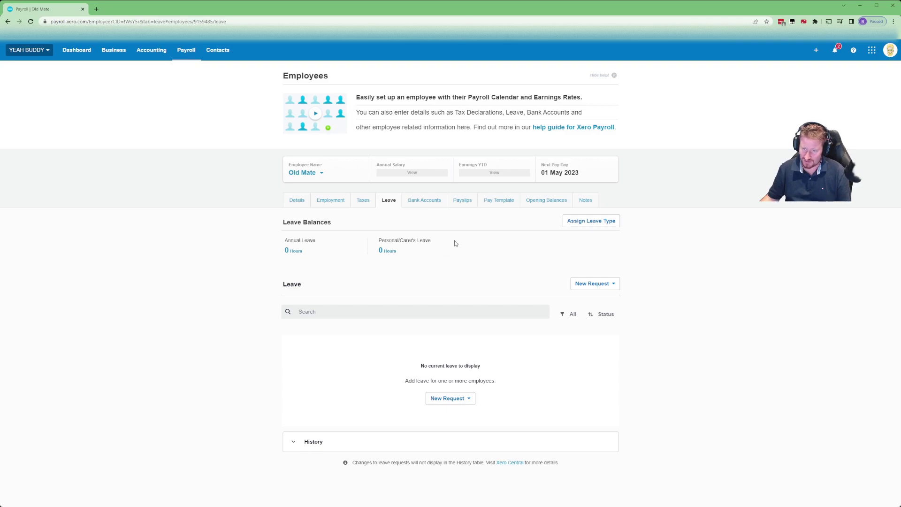
- Show Old Mate's payslips: March 2023 and an unscheduled April 2023 paid 01 May 2023
{"action": "left_click", "coordinate": [461, 202]}
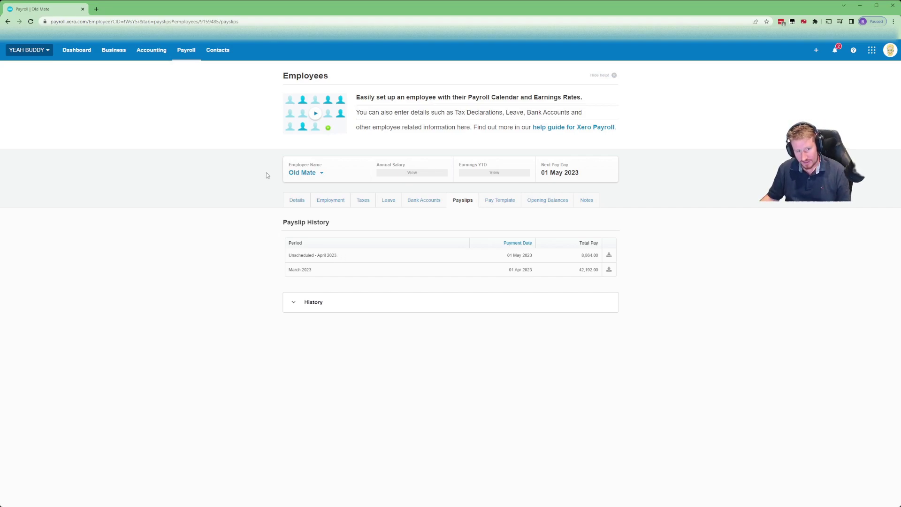
- Find the Payroll Activity Summary report in Accounting > Reports by searching 'payroll ac'
{"action": "left_click", "coordinate": [153, 51]}
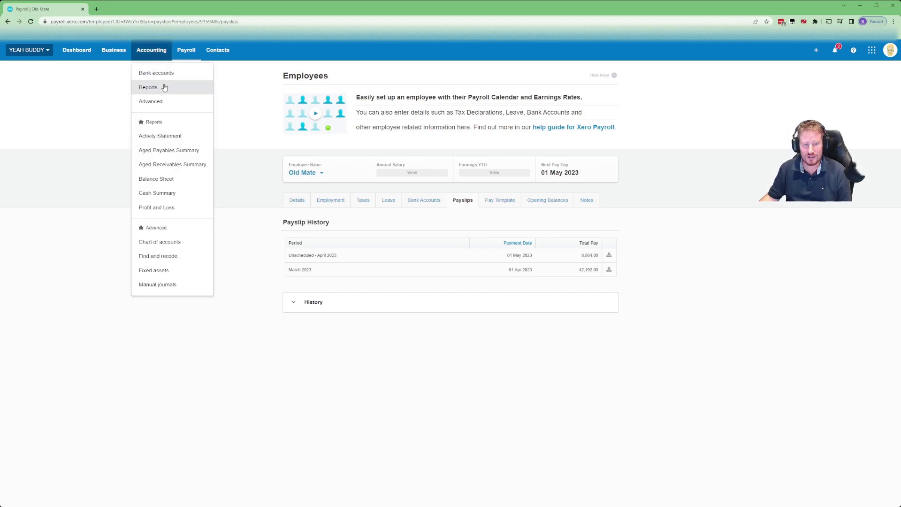
{"action": "left_click", "coordinate": [165, 88]}
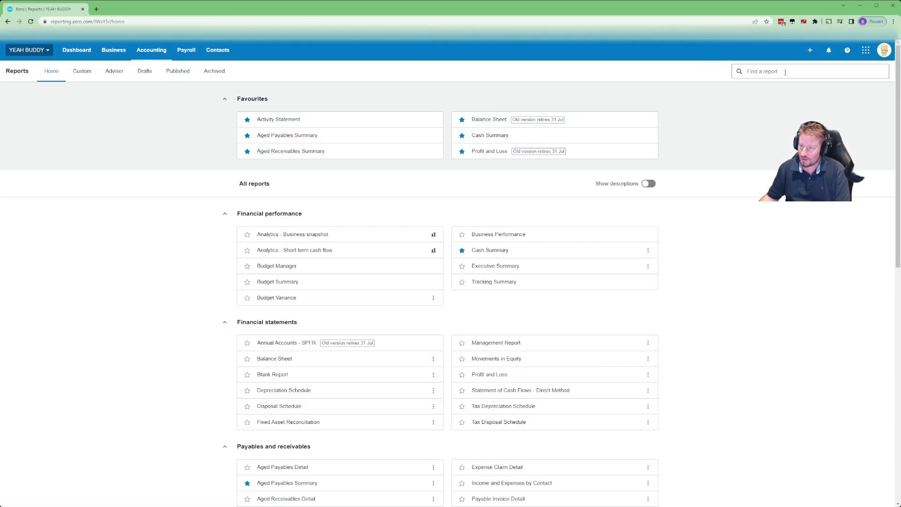
{"action": "left_click", "coordinate": [785, 72]}
{"action": "type", "text": "payroll ac"}
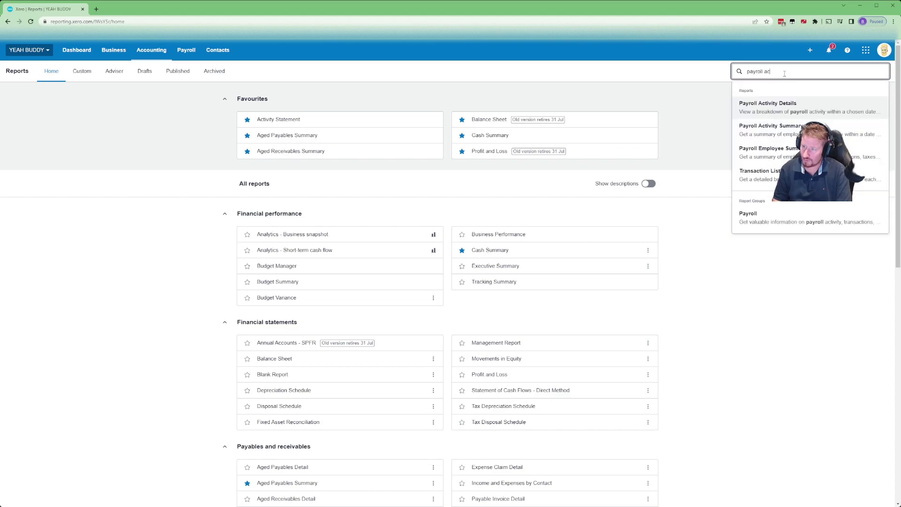
{"action": "left_click", "coordinate": [793, 135]}
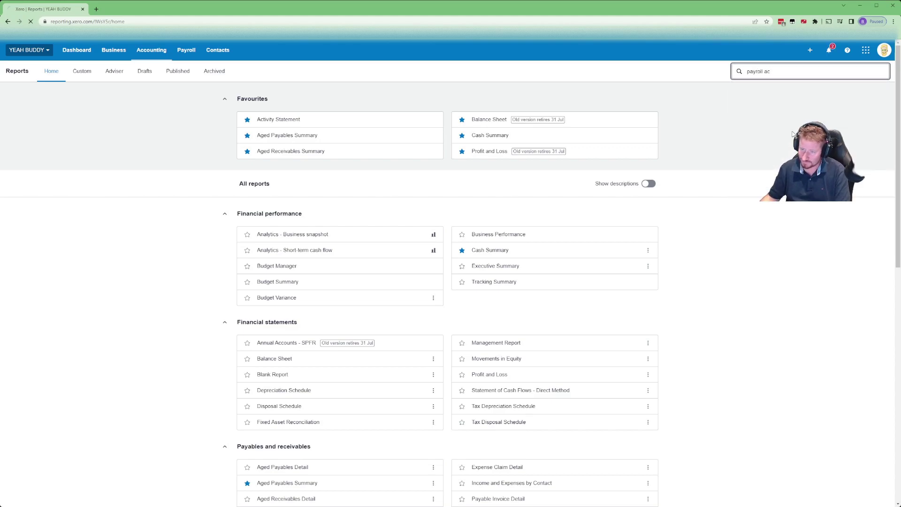
- Run the report for Old Mate individually over This Financial Year
{"action": "left_click", "coordinate": [349, 115]}
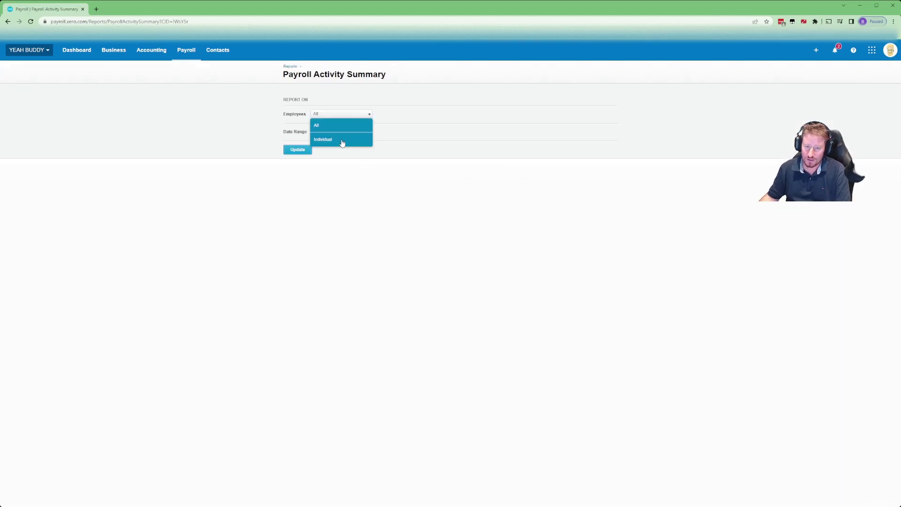
{"action": "left_click", "coordinate": [342, 139]}
{"action": "left_click", "coordinate": [410, 116]}
{"action": "left_click", "coordinate": [412, 144]}
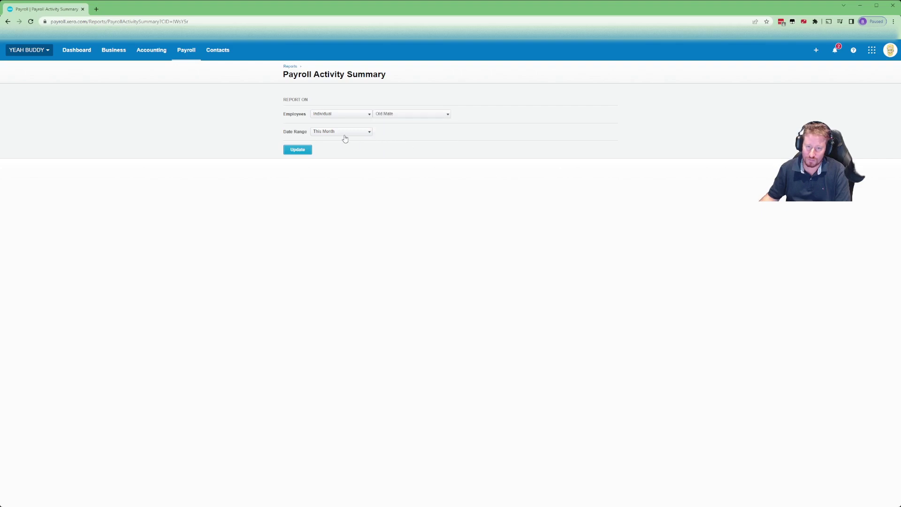
{"action": "left_click", "coordinate": [346, 134]}
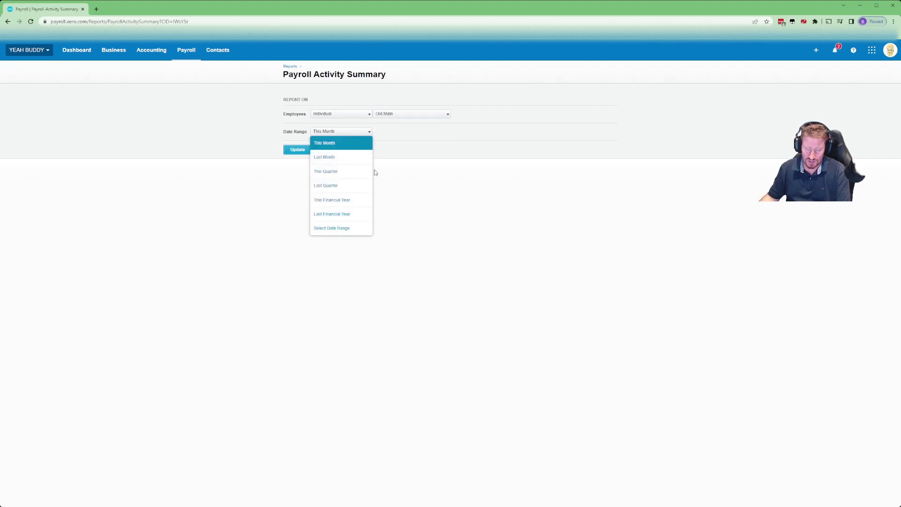
{"action": "left_click", "coordinate": [355, 202]}
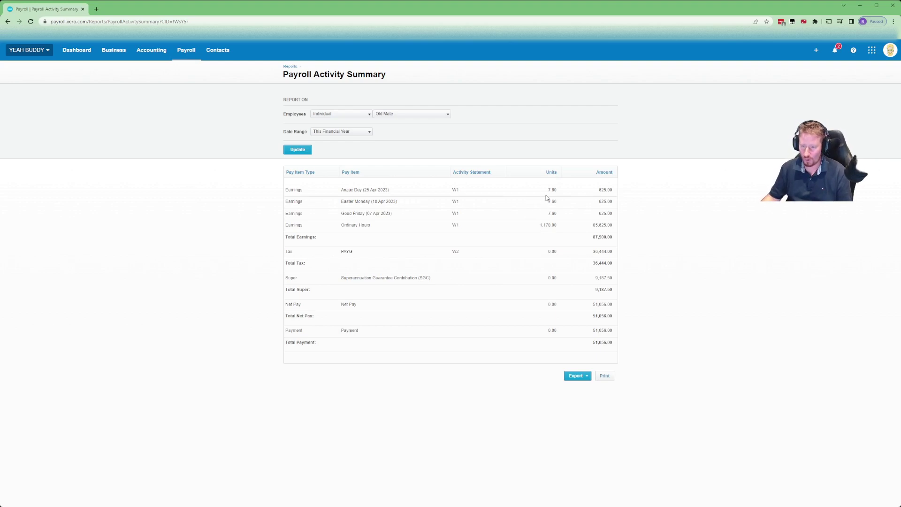
{"action": "left_click", "coordinate": [274, 22]}
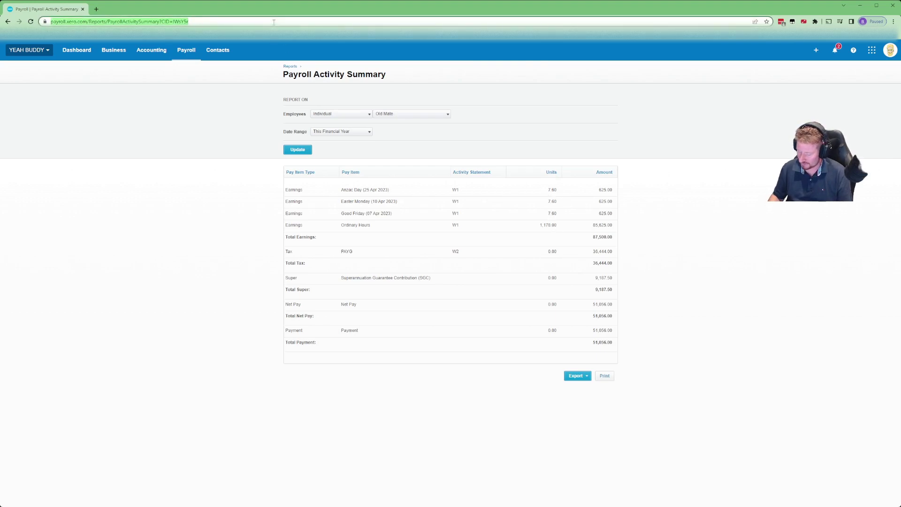
- Calculate 1178+7.6+7.6+7.6 in the Chrome address bar to get 1200.8 hours
{"action": "type", "text": "1"}
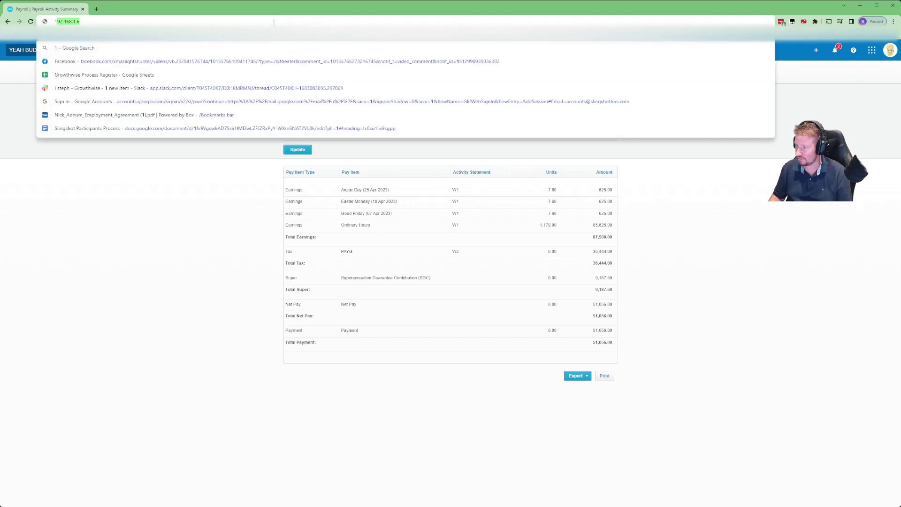
{"action": "type", "text": "178+"}
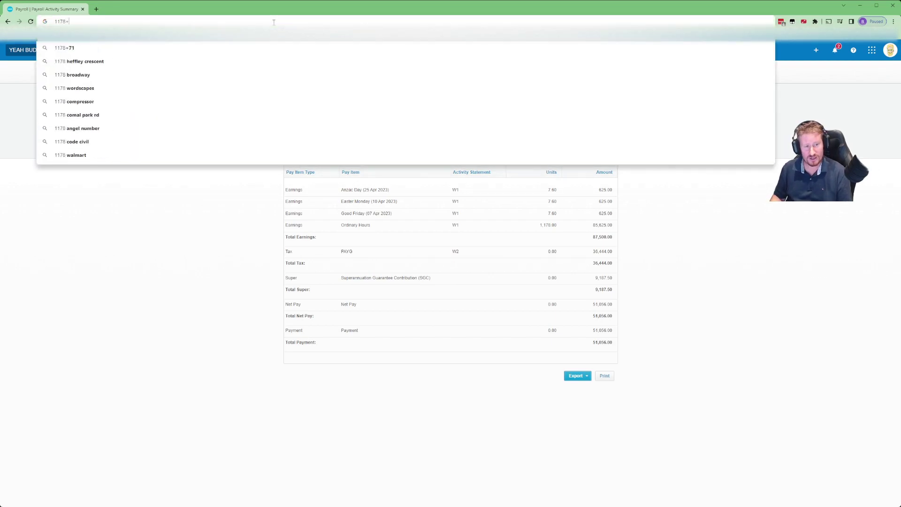
{"action": "type", "text": "7.6+7"}
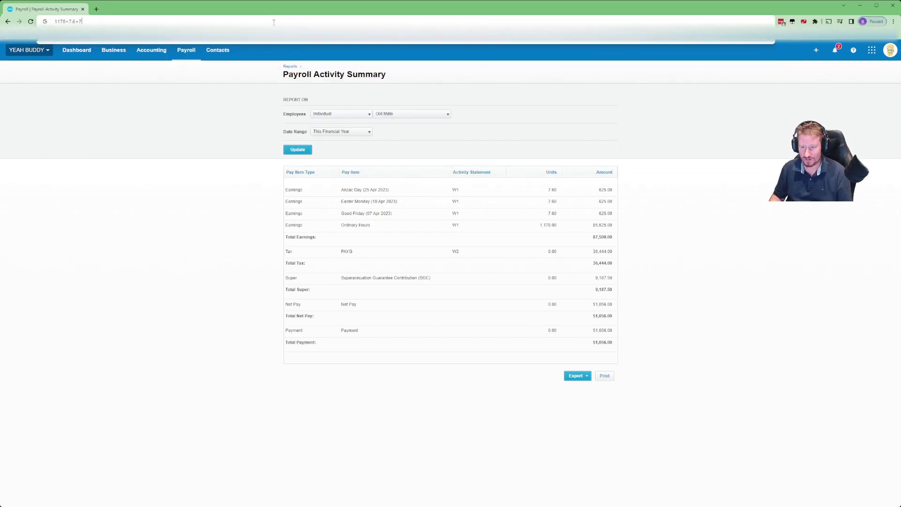
{"action": "type", "text": ".6+7.6"}
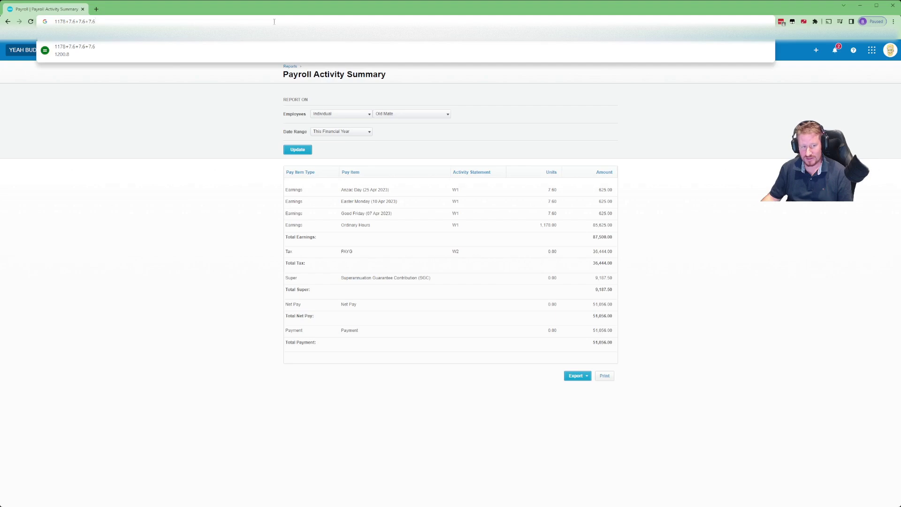
- Start a new unscheduled pay run from Payroll > Pay employees
{"action": "left_click", "coordinate": [215, 135]}
{"action": "left_click", "coordinate": [190, 55]}
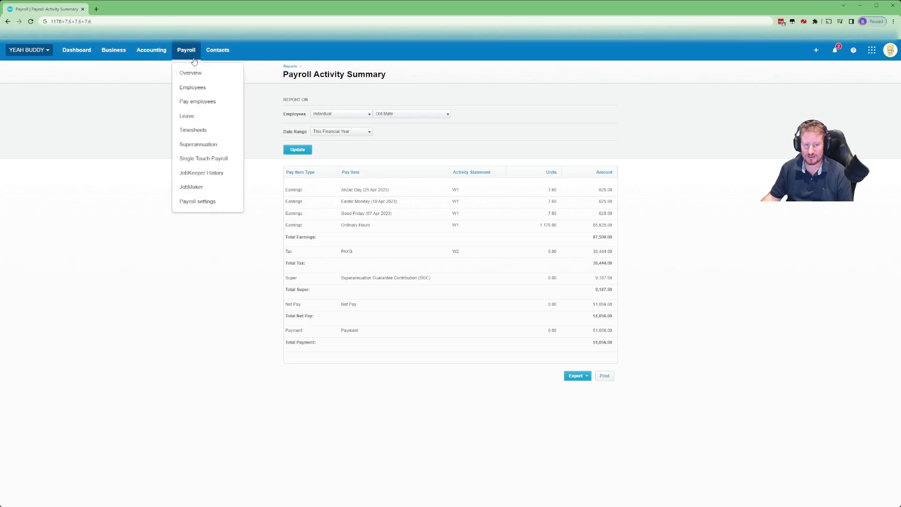
{"action": "left_click", "coordinate": [211, 103]}
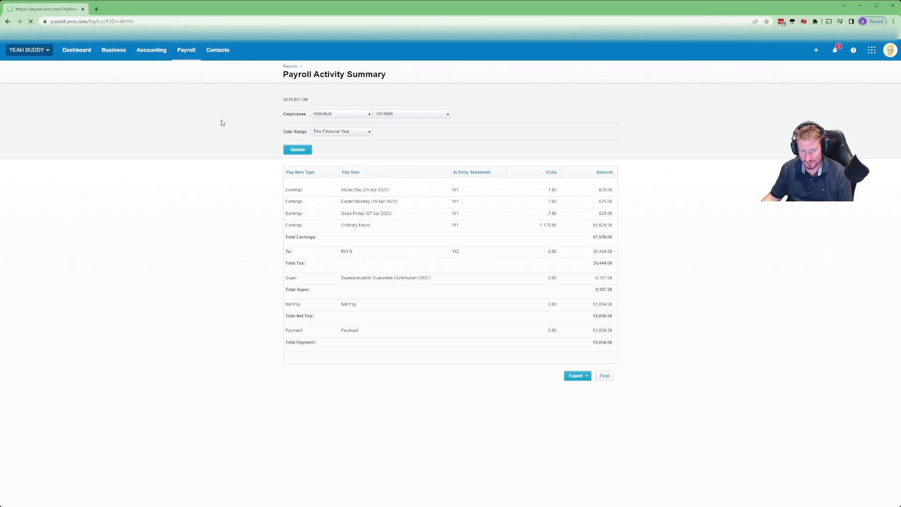
{"action": "left_click", "coordinate": [310, 224]}
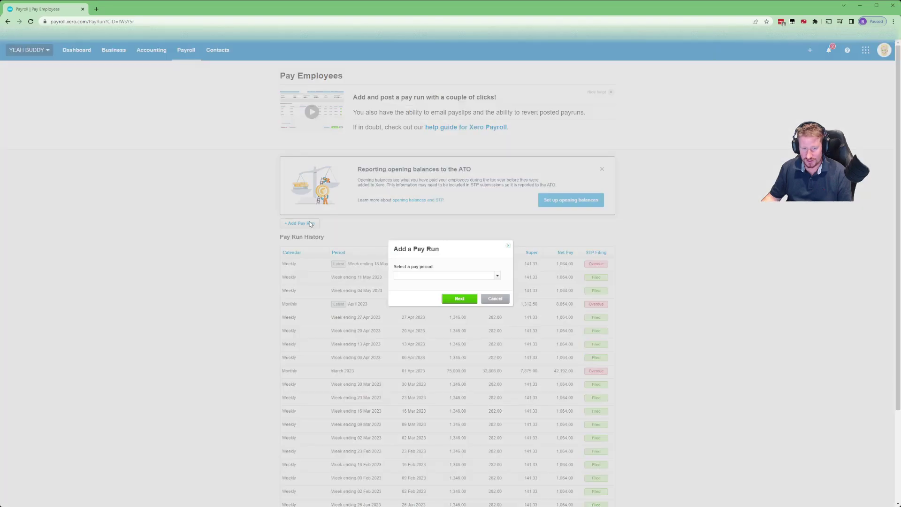
{"action": "left_click", "coordinate": [498, 277]}
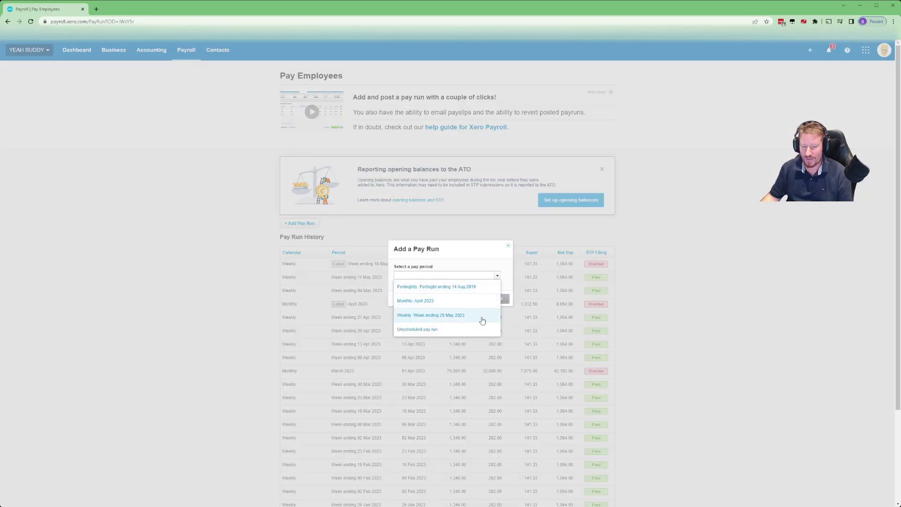
{"action": "left_click", "coordinate": [464, 332]}
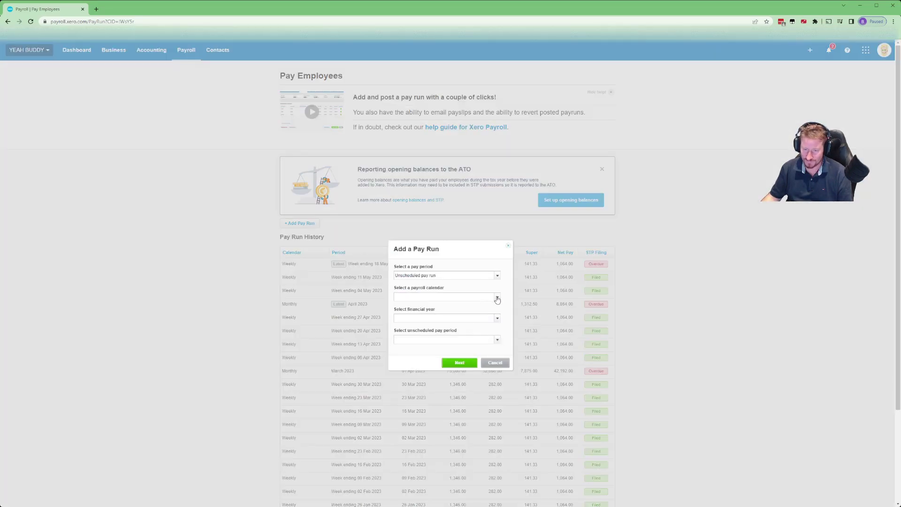
- Create the monthly April 2023 unscheduled pay run and include Old Mate in it
{"action": "left_click", "coordinate": [498, 296]}
{"action": "left_click", "coordinate": [469, 324]}
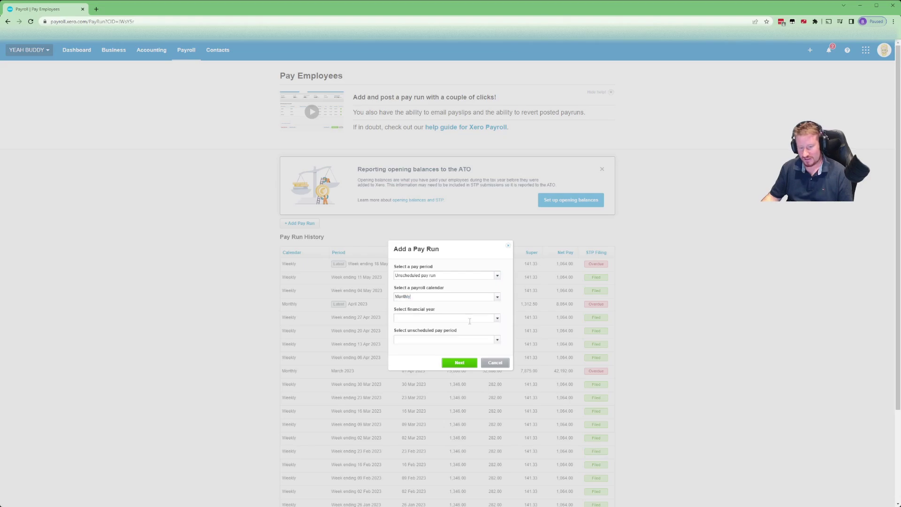
{"action": "left_click", "coordinate": [498, 339]}
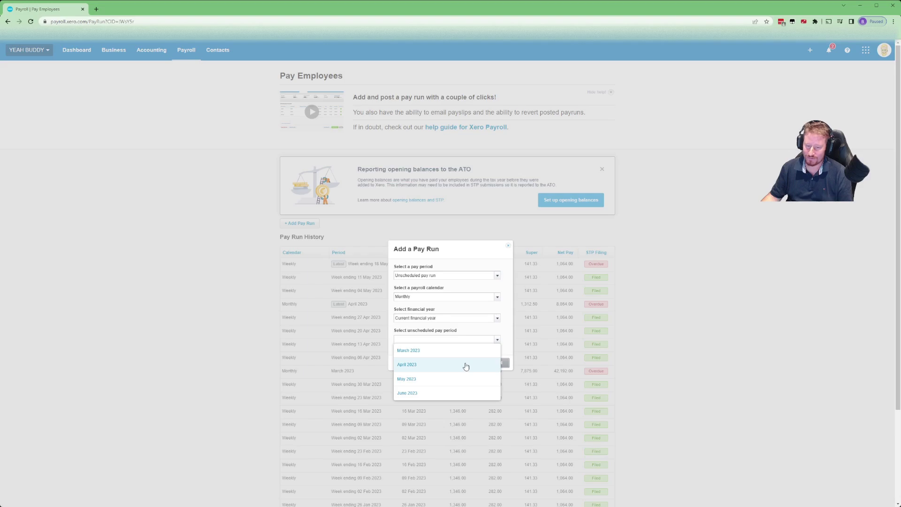
{"action": "left_click", "coordinate": [465, 366]}
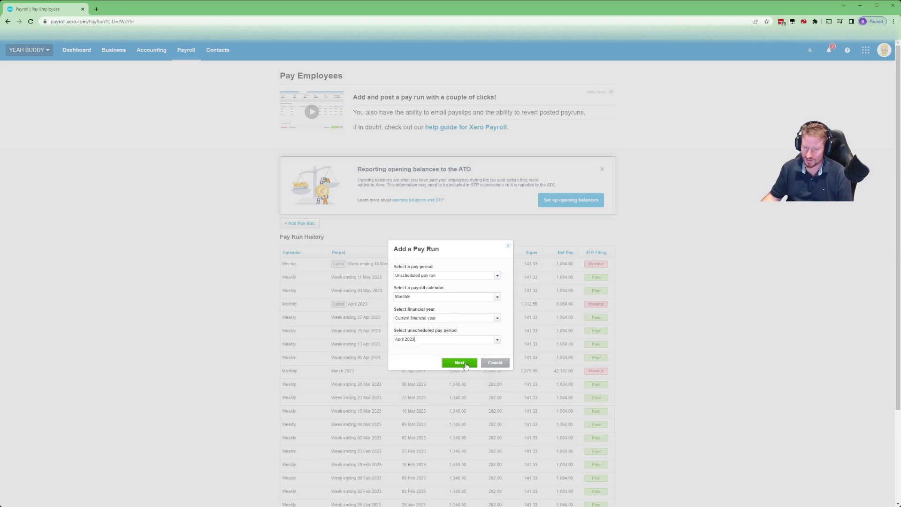
{"action": "left_click", "coordinate": [464, 362]}
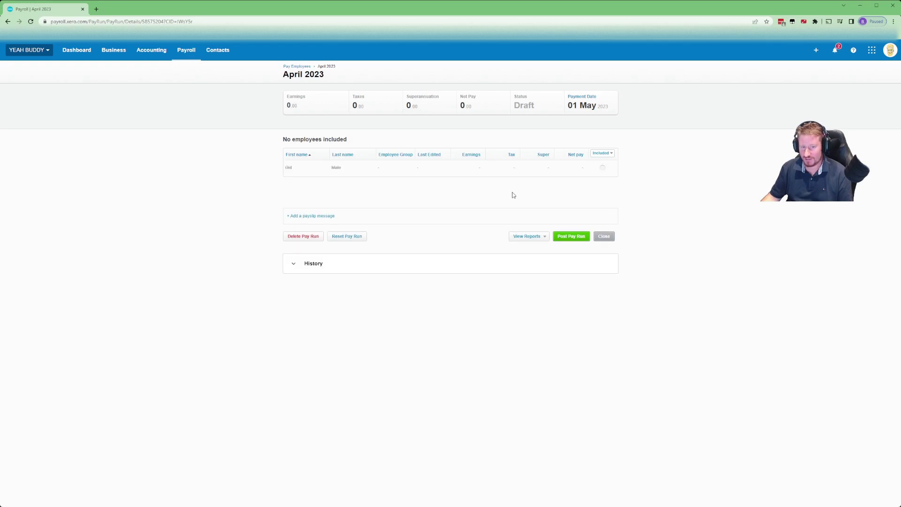
{"action": "left_click", "coordinate": [602, 168]}
{"action": "left_click", "coordinate": [434, 173]}
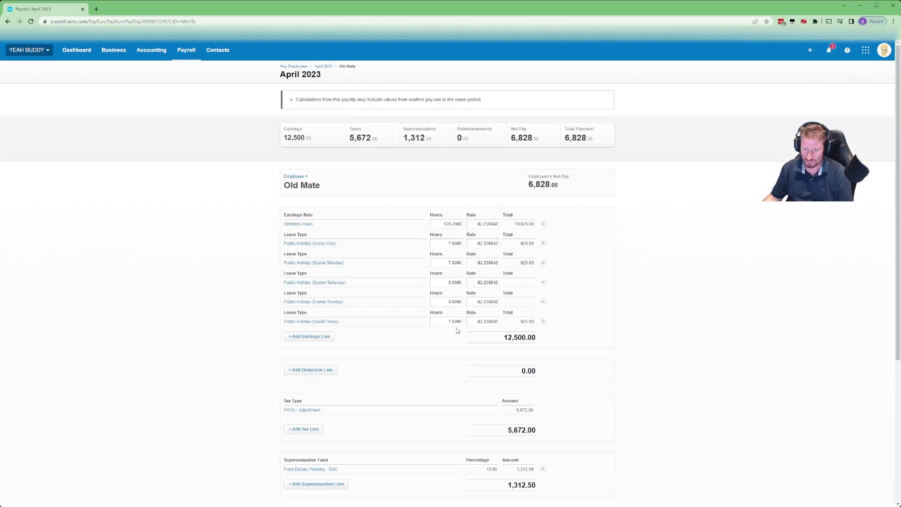
- Remove the five public holiday lines: Anzac Day, Easter Monday, Saturday, Sunday and Good Friday
{"action": "left_click", "coordinate": [543, 243]}
{"action": "left_click", "coordinate": [544, 244]}
{"action": "left_click", "coordinate": [544, 244]}
{"action": "left_click", "coordinate": [544, 243]}
{"action": "left_click", "coordinate": [545, 244]}
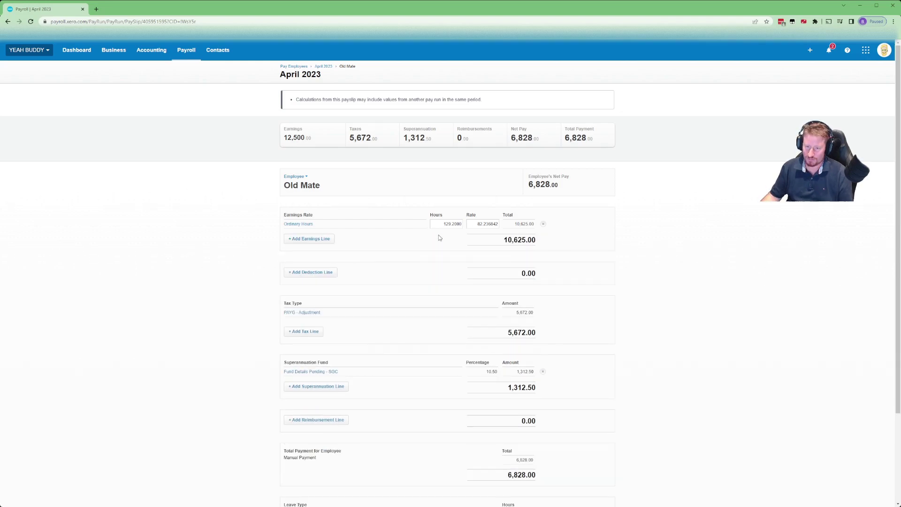
- Set Ordinary Hours to 1,200.8 and clear the rate so earnings are 0.00
{"action": "double_click", "coordinate": [443, 225]}
{"action": "type", "text": "1,200"}
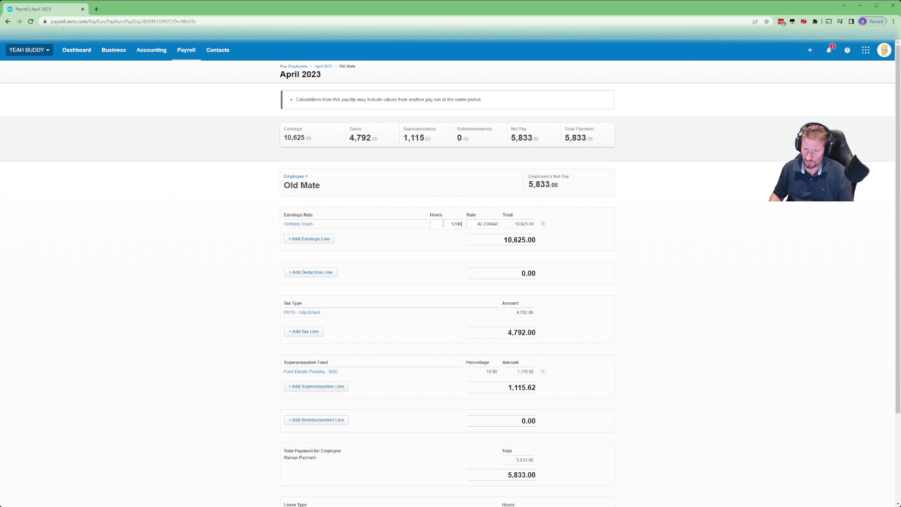
{"action": "type", "text": ".8"}
{"action": "left_click", "coordinate": [474, 227]}
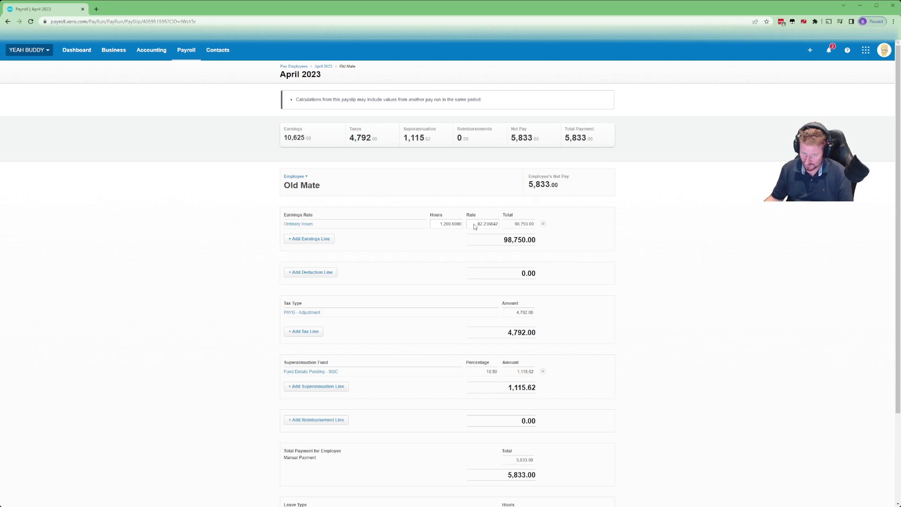
{"action": "double_click", "coordinate": [475, 227]}
{"action": "key", "text": "BackSpace"}
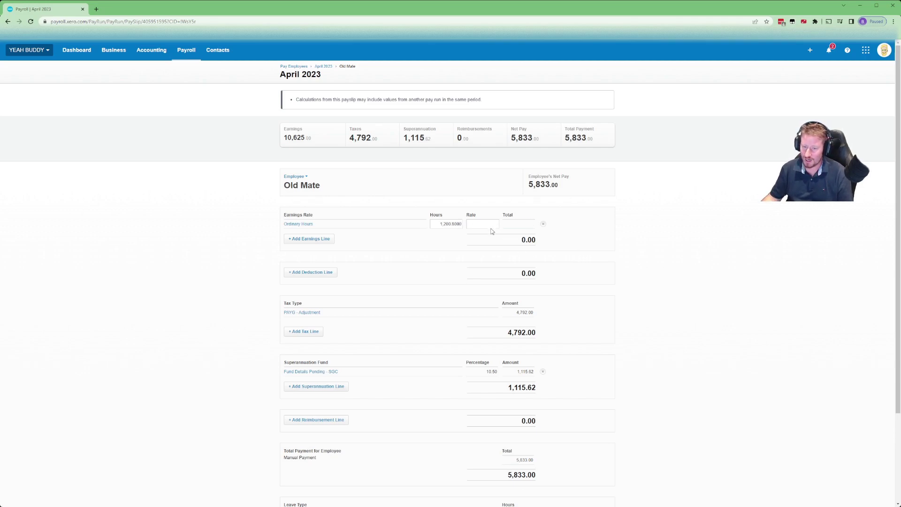
{"action": "scroll", "coordinate": [608, 256], "scroll_direction": "down", "scroll_amount": 2}
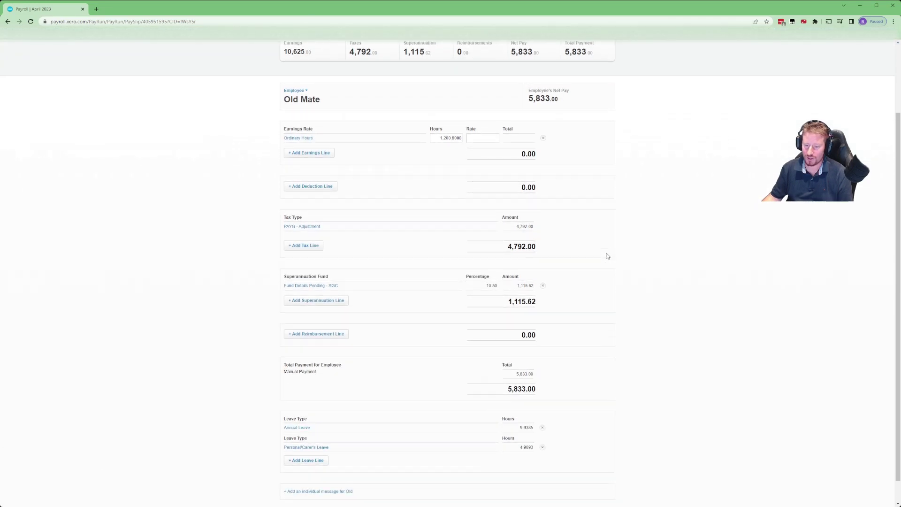
- Check the payslip shows 0.00 net pay with annual and personal/carer's leave accruals
{"action": "scroll", "coordinate": [608, 255], "scroll_direction": "down", "scroll_amount": 1}
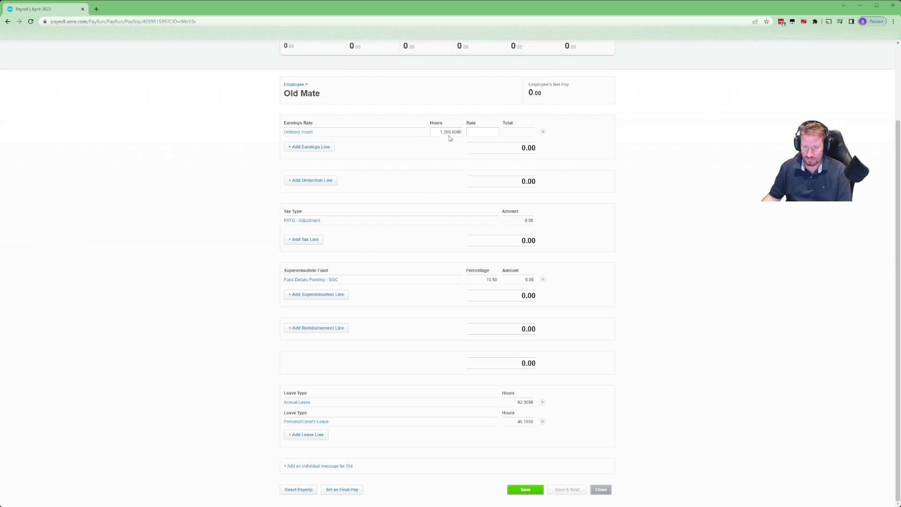
- Write 'Accruing leave from start date based on 1200.8 work hours' and paste 92.3699 and 46.1850 below
{"action": "left_click", "coordinate": [317, 465]}
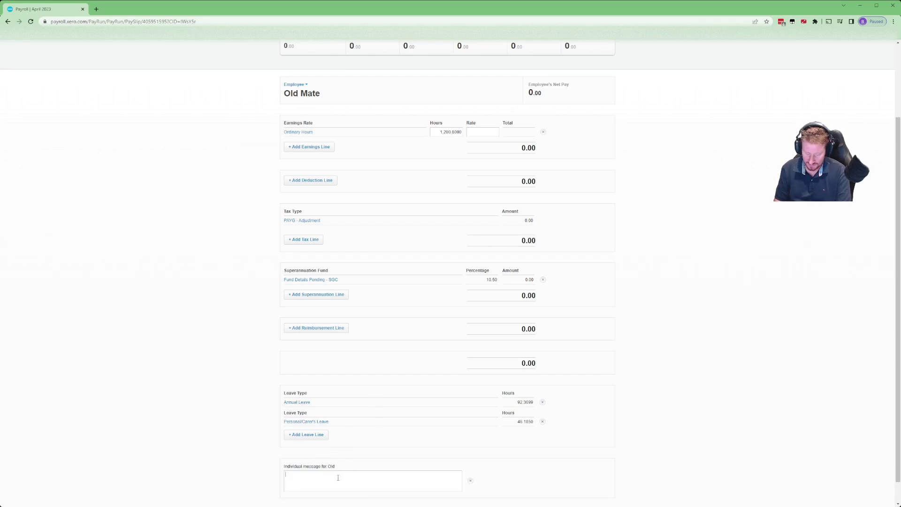
{"action": "type", "text": "Accruing leave from start date"}
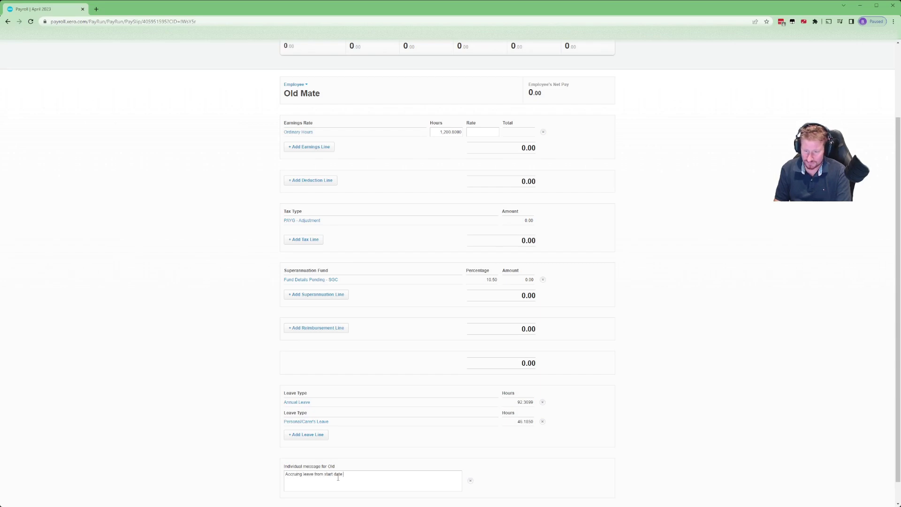
{"action": "type", "text": " based"}
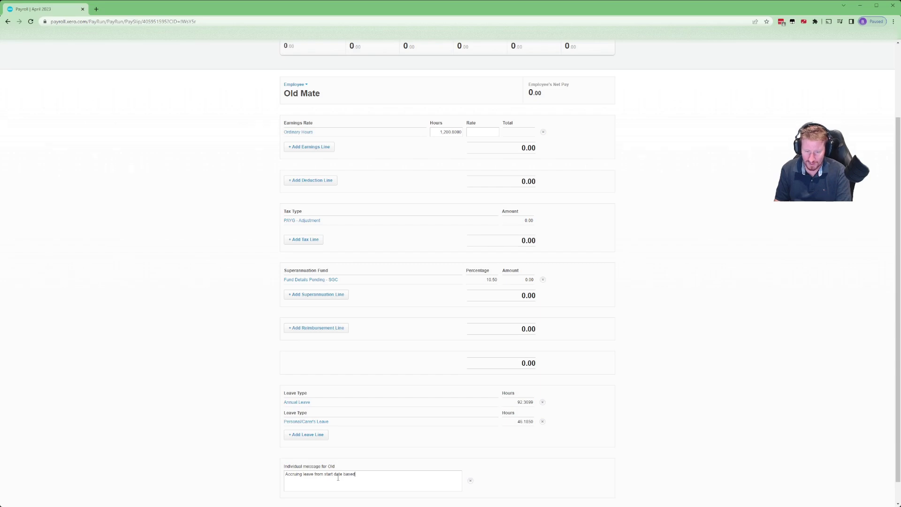
{"action": "type", "text": " on 1200.8"}
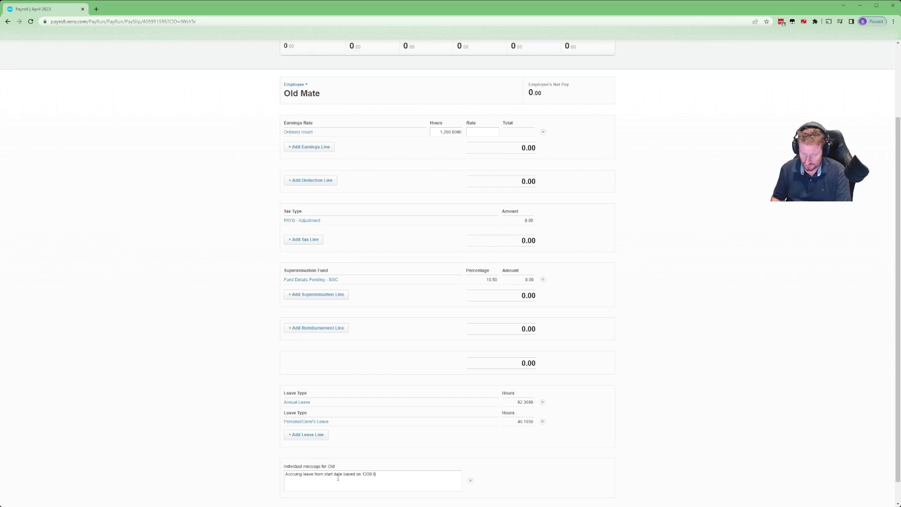
{"action": "type", "text": " work hours"}
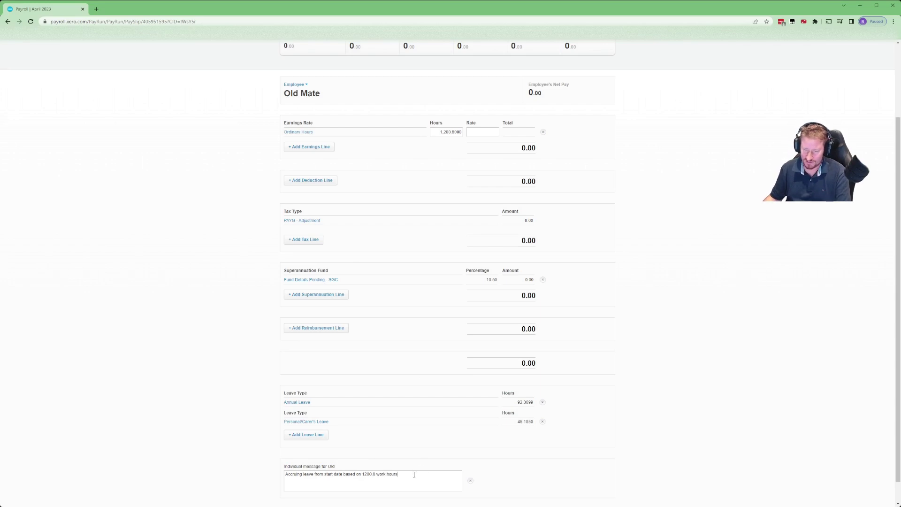
{"action": "left_click_drag", "start_coordinate": [516, 402], "coordinate": [534, 405]}
{"action": "key", "text": "ctrl+c"}
{"action": "left_click", "coordinate": [396, 474]}
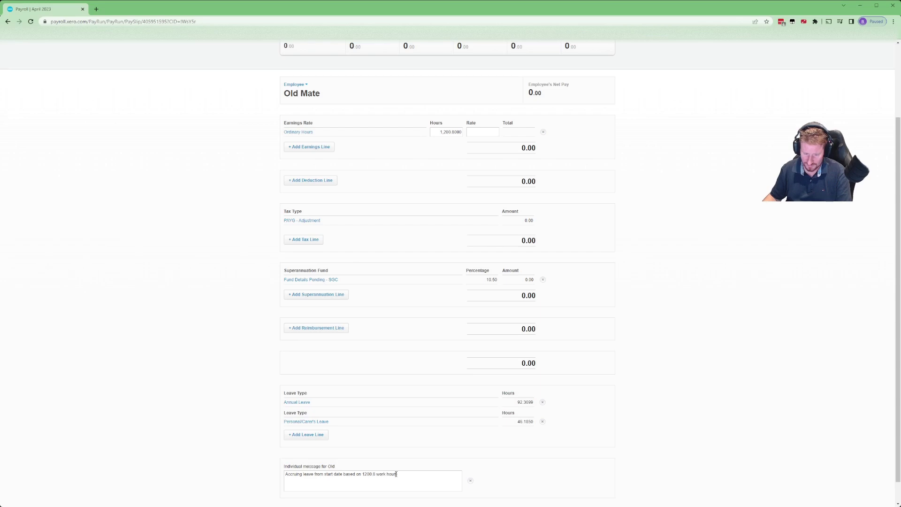
{"action": "key", "text": "ctrl+v"}
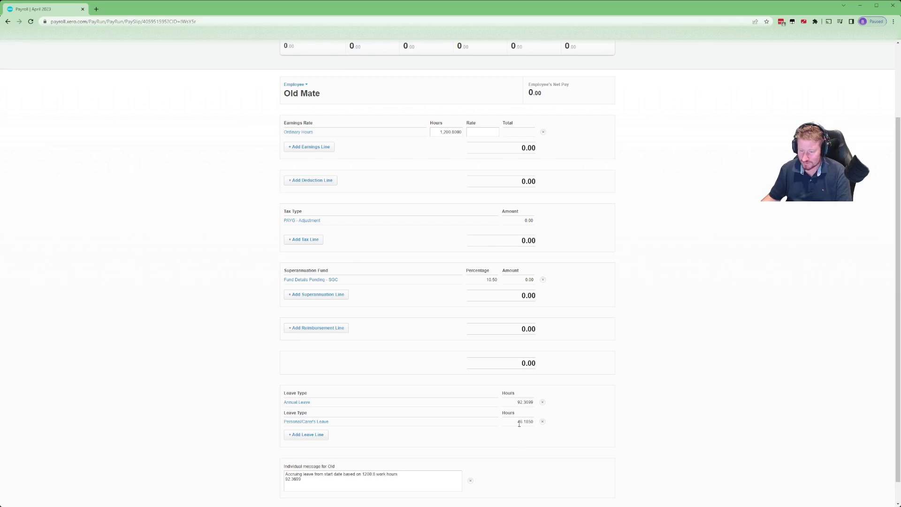
{"action": "left_click_drag", "start_coordinate": [516, 421], "coordinate": [531, 424]}
{"action": "key", "text": "ctrl+c"}
{"action": "left_click", "coordinate": [390, 479]}
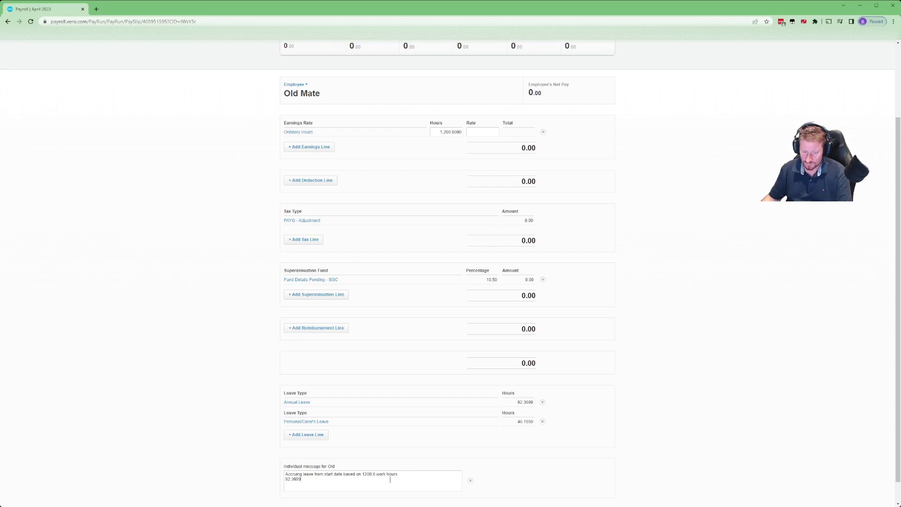
{"action": "key", "text": "ctrl+v"}
{"action": "scroll", "coordinate": [476, 371], "scroll_direction": "down", "scroll_amount": 1}
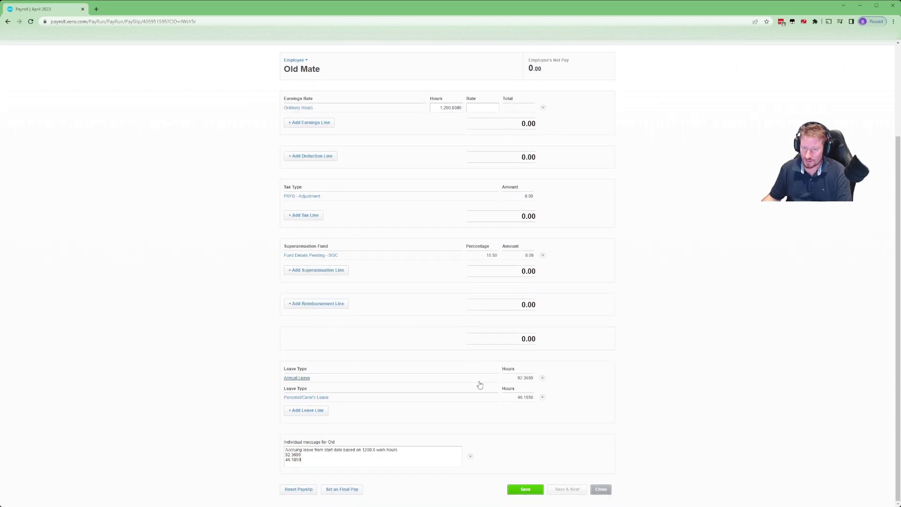
- Delete the Ordinary Hours line and set Annual Leave to a fixed 92.3699 hours
{"action": "left_click", "coordinate": [543, 109]}
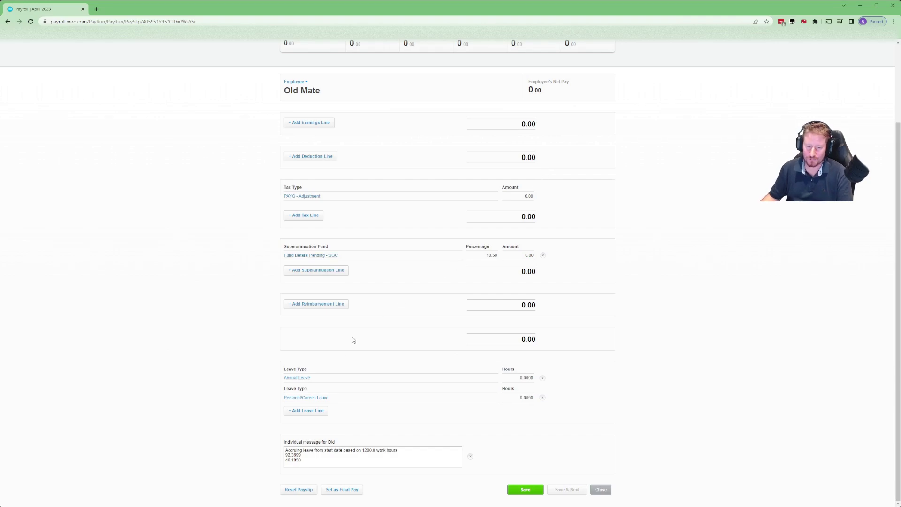
{"action": "left_click", "coordinate": [306, 379]}
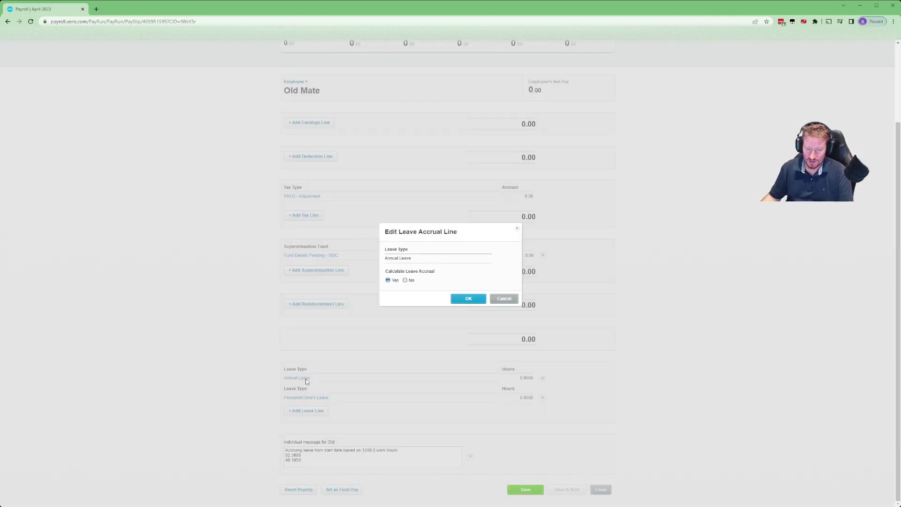
{"action": "left_click", "coordinate": [406, 280]}
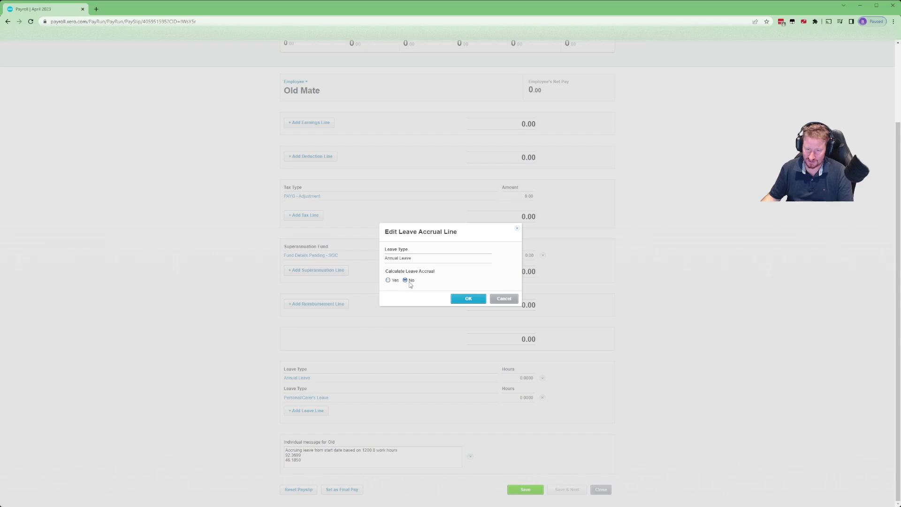
{"action": "left_click", "coordinate": [459, 301]}
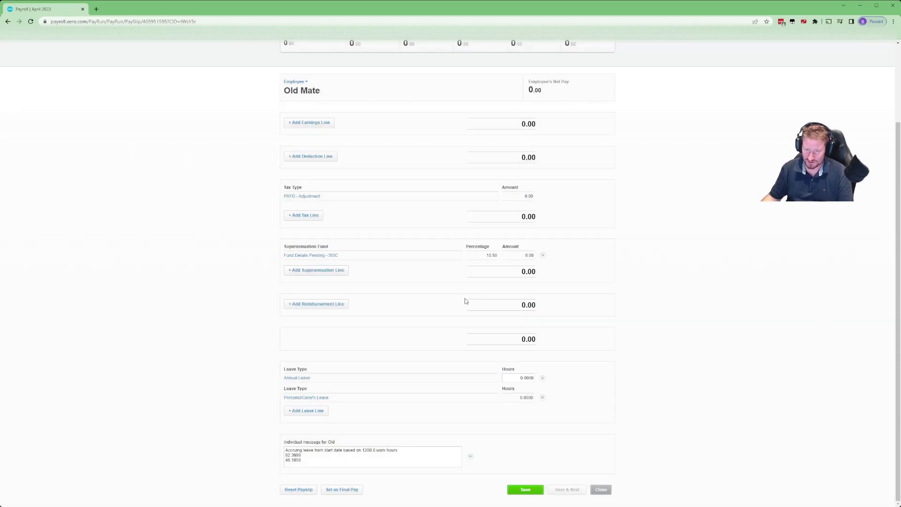
{"action": "left_click", "coordinate": [513, 378]}
{"action": "type", "text": "92"}
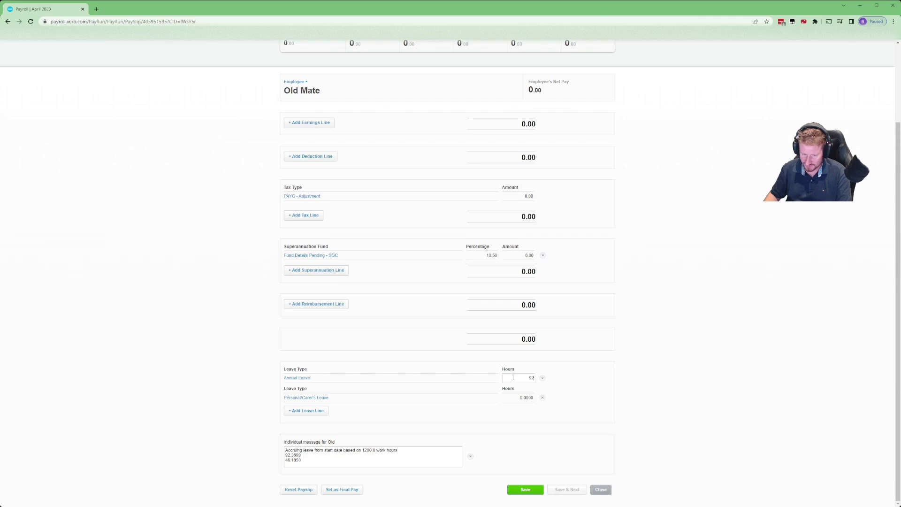
{"action": "type", "text": ".3699"}
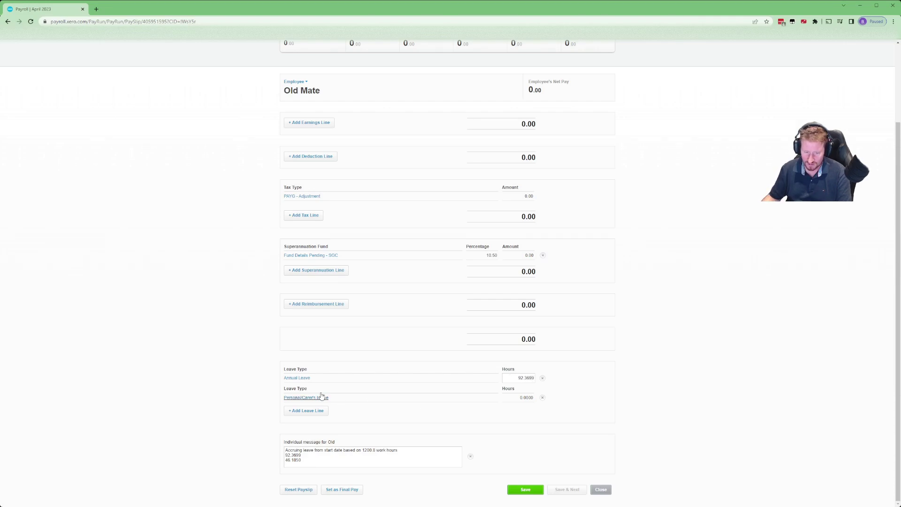
- Set Personal/Carer's Leave to a fixed 46.1850 hours and delete the noted figures from the message
{"action": "left_click", "coordinate": [313, 398]}
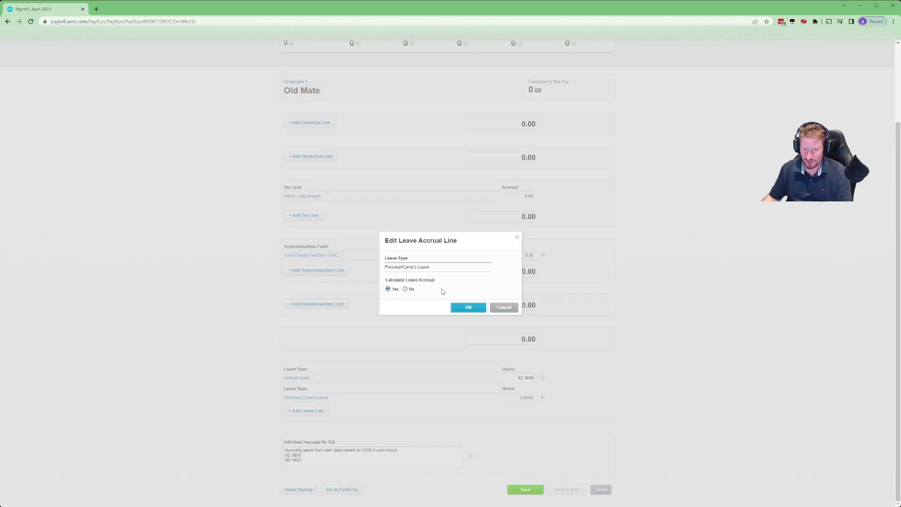
{"action": "left_click", "coordinate": [405, 289]}
{"action": "left_click", "coordinate": [461, 308]}
{"action": "left_click", "coordinate": [516, 398]}
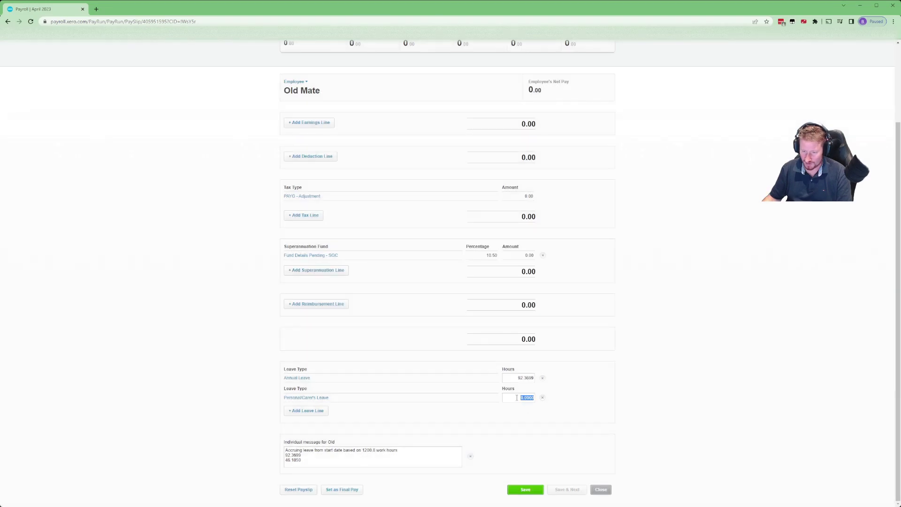
{"action": "type", "text": "46.1850"}
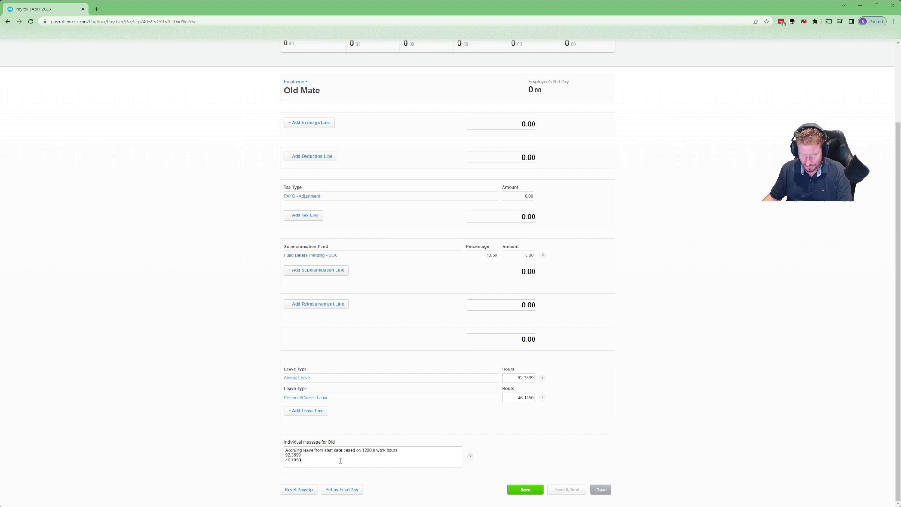
{"action": "left_click_drag", "start_coordinate": [340, 461], "coordinate": [285, 454]}
{"action": "key", "text": "BackSpace"}
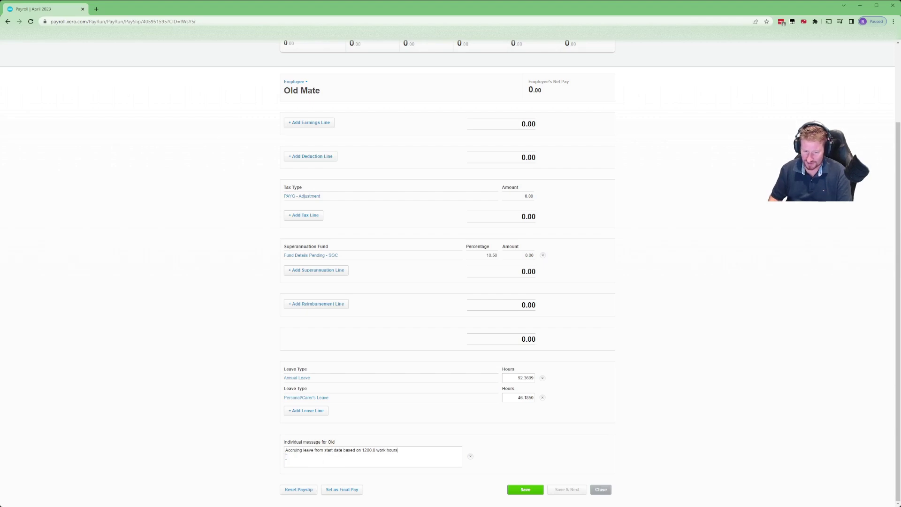
- Save the employee's zero-earnings payslip, then post and confirm the April 2023 pay run
{"action": "left_click", "coordinate": [525, 490]}
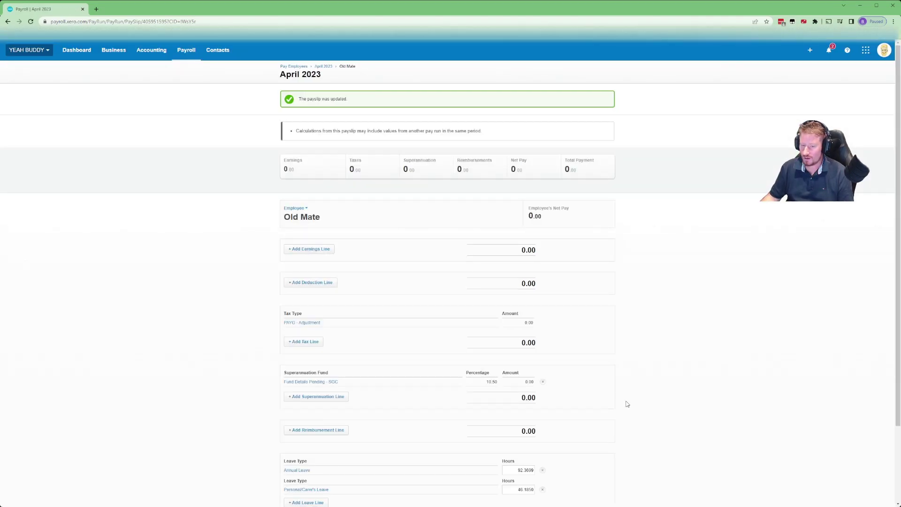
{"action": "scroll", "coordinate": [610, 398], "scroll_direction": "down", "scroll_amount": 2}
{"action": "left_click", "coordinate": [608, 490]}
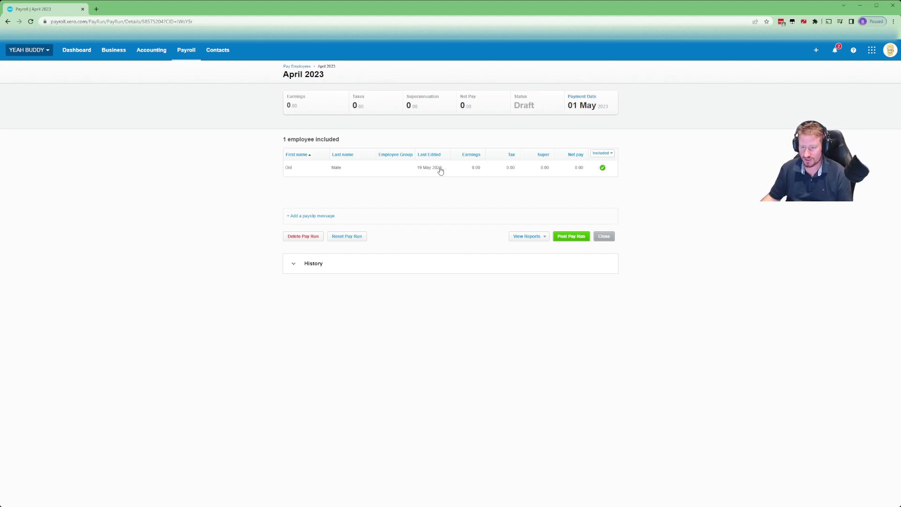
{"action": "left_click", "coordinate": [573, 238]}
{"action": "left_click", "coordinate": [470, 291]}
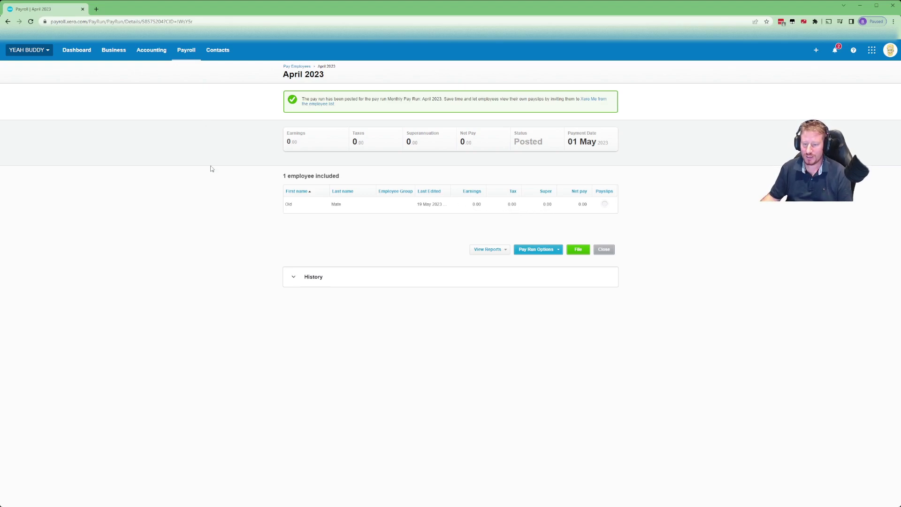
- From Payroll > Employees, view the employee's Leave tab: 92.3699 annual and 46.185 personal/carer's hours
{"action": "left_click", "coordinate": [183, 51]}
{"action": "left_click", "coordinate": [207, 89]}
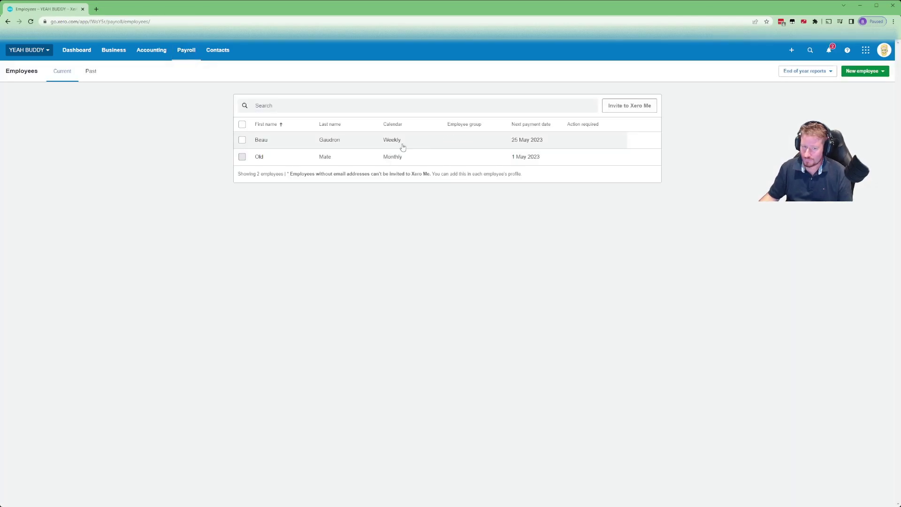
{"action": "left_click", "coordinate": [349, 165]}
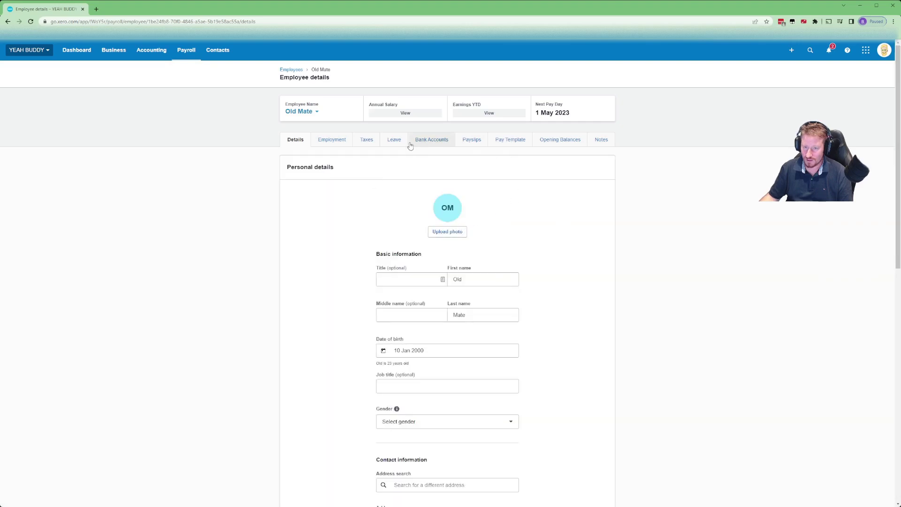
{"action": "left_click", "coordinate": [395, 141]}
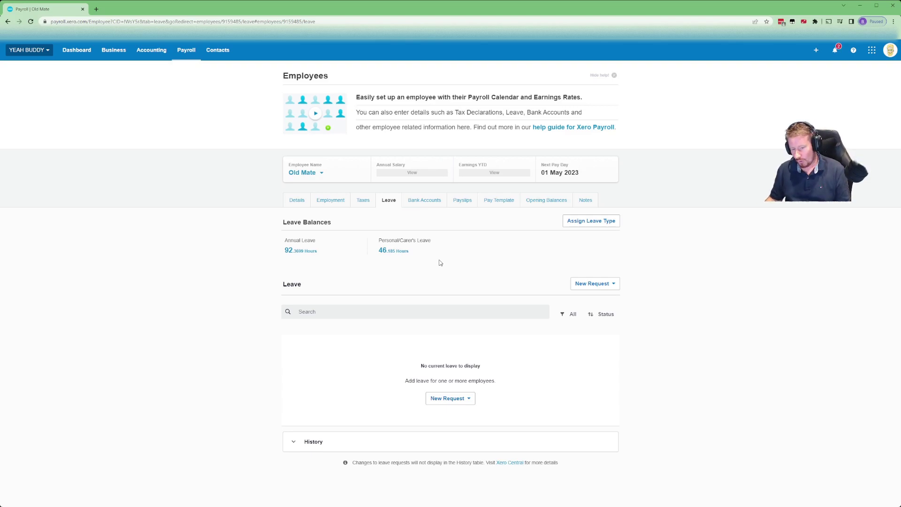
{"action": "left_click", "coordinate": [301, 250]}
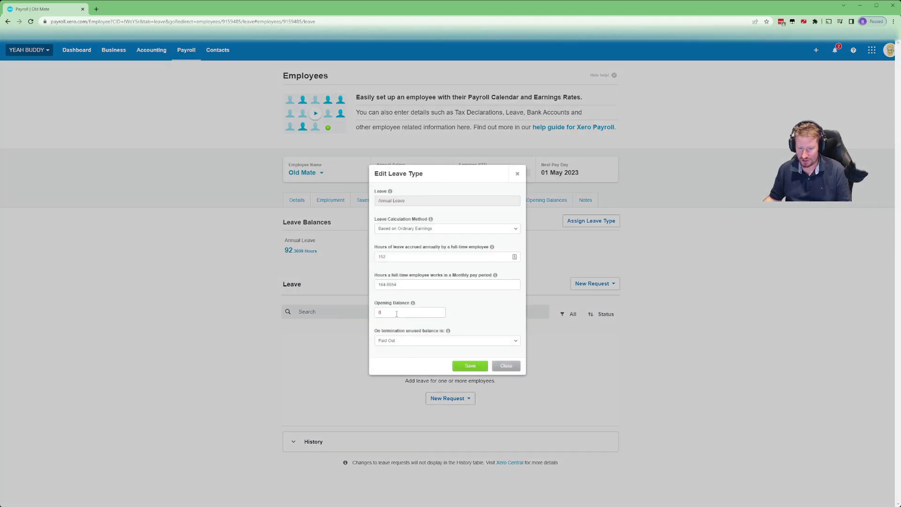
{"action": "left_click", "coordinate": [396, 314]}
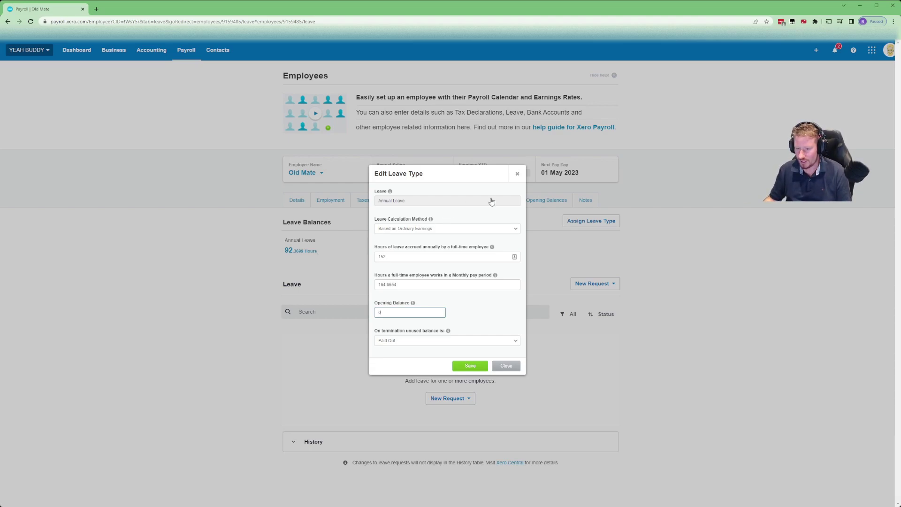
{"action": "left_click", "coordinate": [517, 174]}
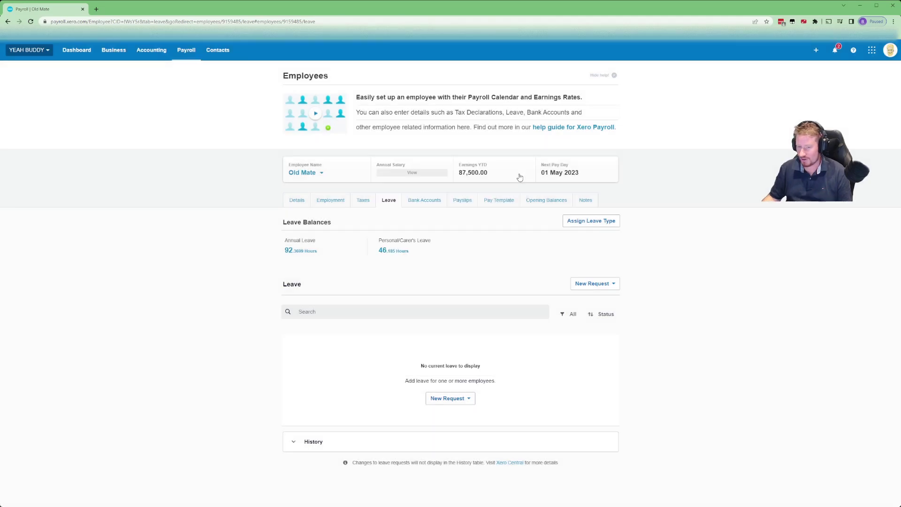